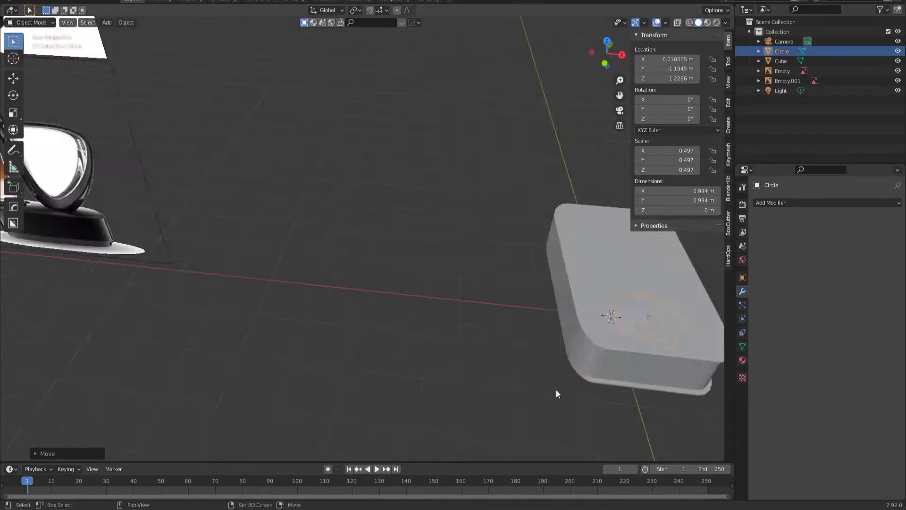
# Sink the circle slightly into the base's top and join it to the body
pyautogui.press('a')
pyautogui.click(154, 22)
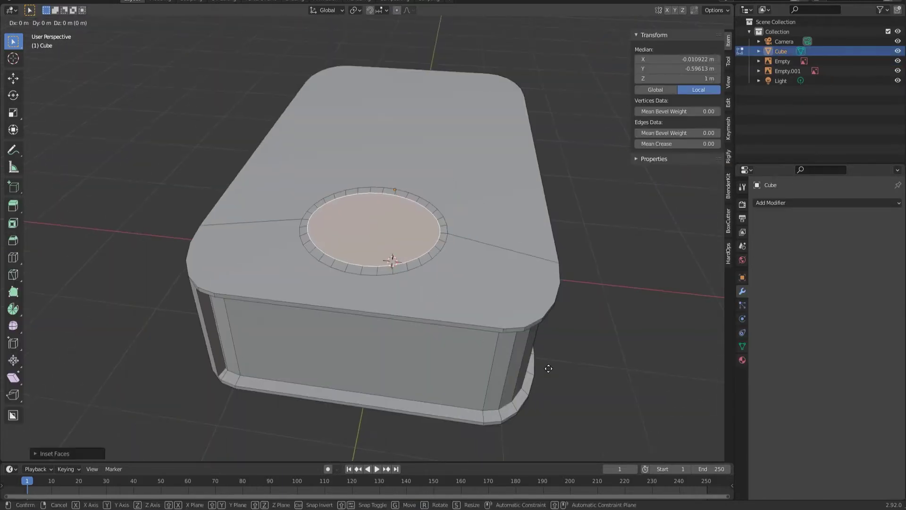
pyautogui.click(562, 373)
pyautogui.scroll(-3, 574, 379)
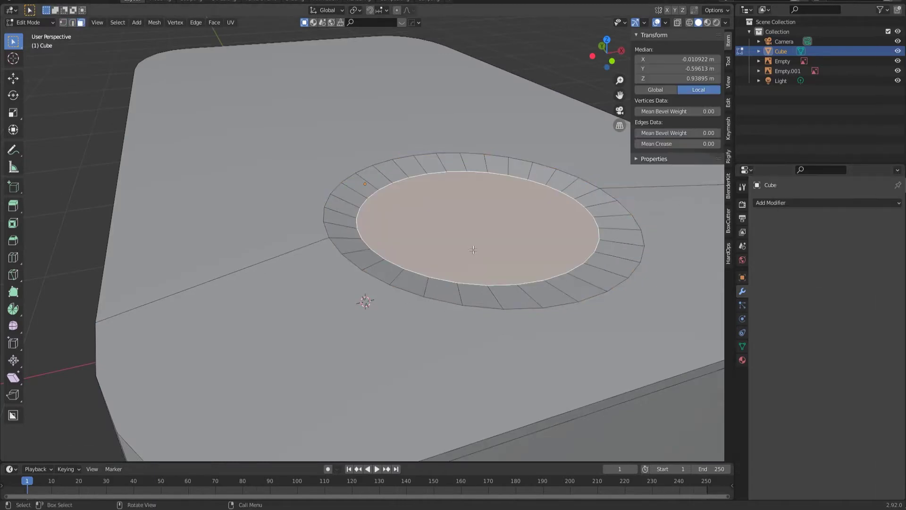
# Inset the disc's top face and narrow it along the X axis
pyautogui.press('i')
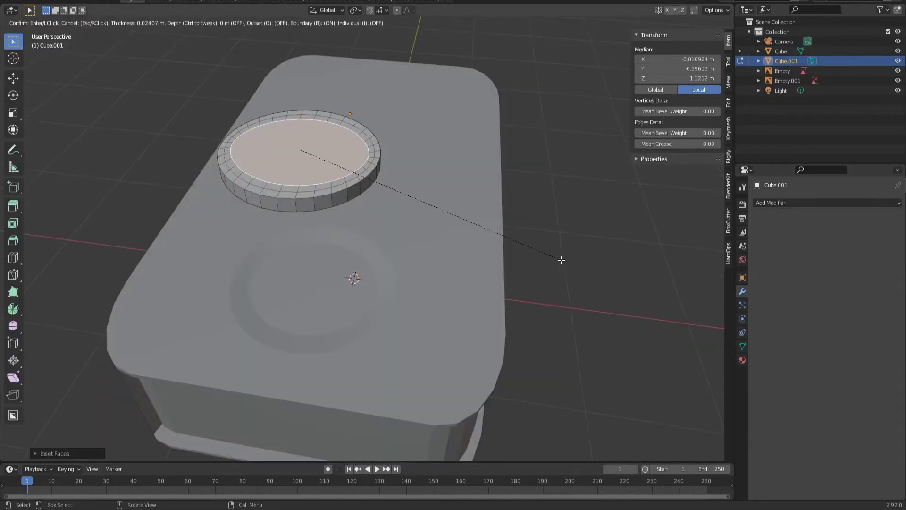
pyautogui.press('s')
pyautogui.press('x')
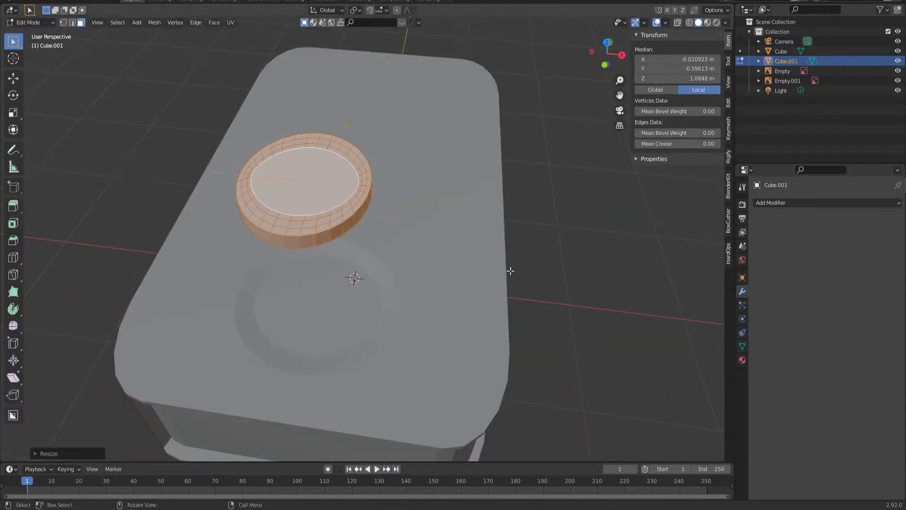
pyautogui.moveTo(510, 270); pyautogui.dragTo(429, 210, button='middle')
pyautogui.click(431, 141)
pyautogui.moveTo(431, 141)
pyautogui.mouseDown(button='middle')
pyautogui.moveTo(386, 207)
pyautogui.moveTo(401, 247)
pyautogui.moveTo(346, 370)
pyautogui.mouseUp(button='middle')
# Select the left half of the disc from the front view and delete it
pyautogui.press('1')
pyautogui.click(347, 370)
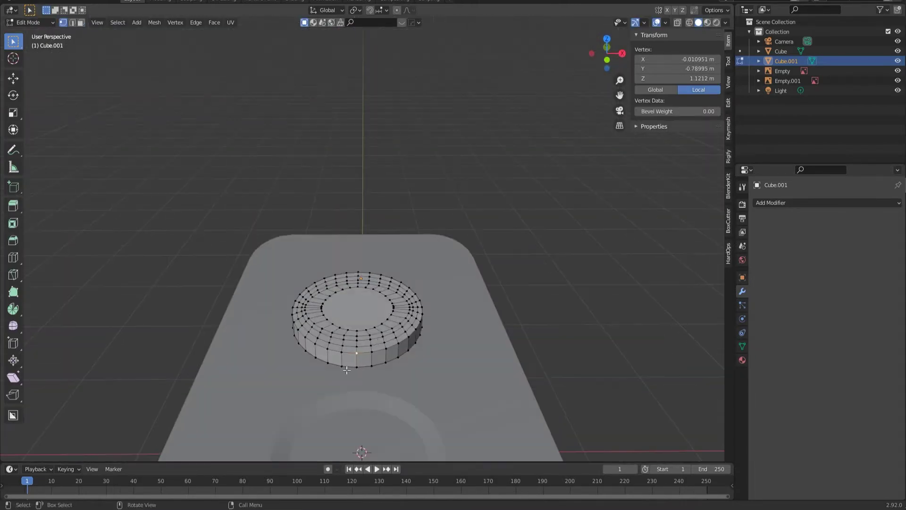
pyautogui.click(324, 306)
pyautogui.press('KP_3')
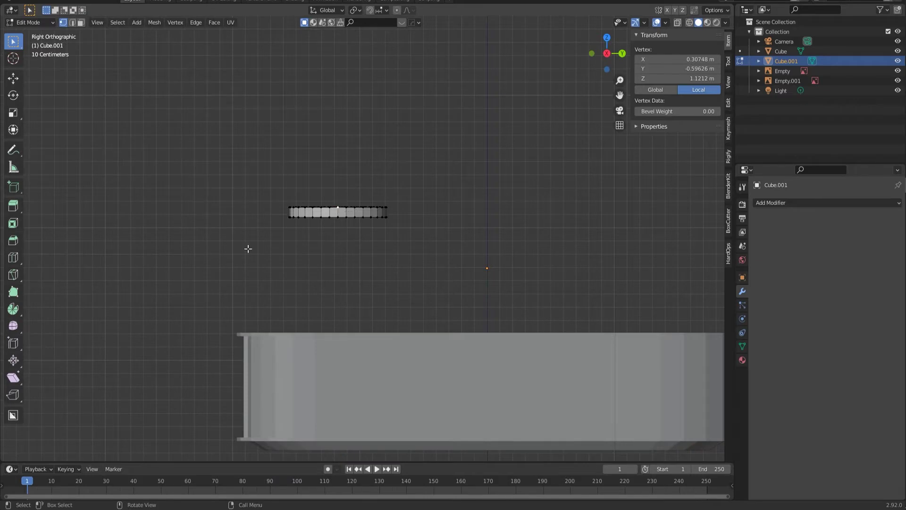
pyautogui.moveTo(249, 248); pyautogui.dragTo(287, 295, button='middle')
pyautogui.press('3')
pyautogui.keyDown('alt'); pyautogui.click(288, 294); pyautogui.keyUp('alt')
pyautogui.keyDown('alt'); pyautogui.click(375, 238); pyautogui.keyUp('alt')
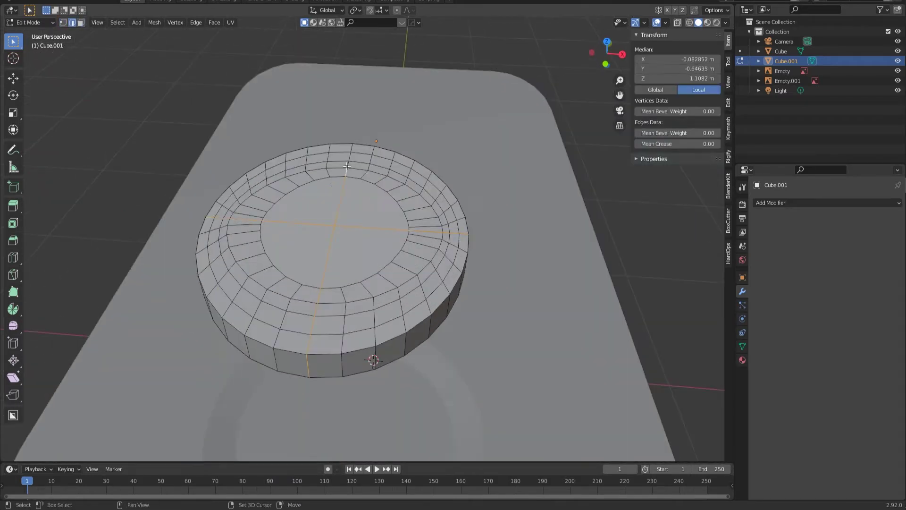
pyautogui.press('KP_1')
pyautogui.moveTo(338, 277); pyautogui.dragTo(339, 277)
pyautogui.moveTo(309, 212); pyautogui.dragTo(241, 111, button='middle')
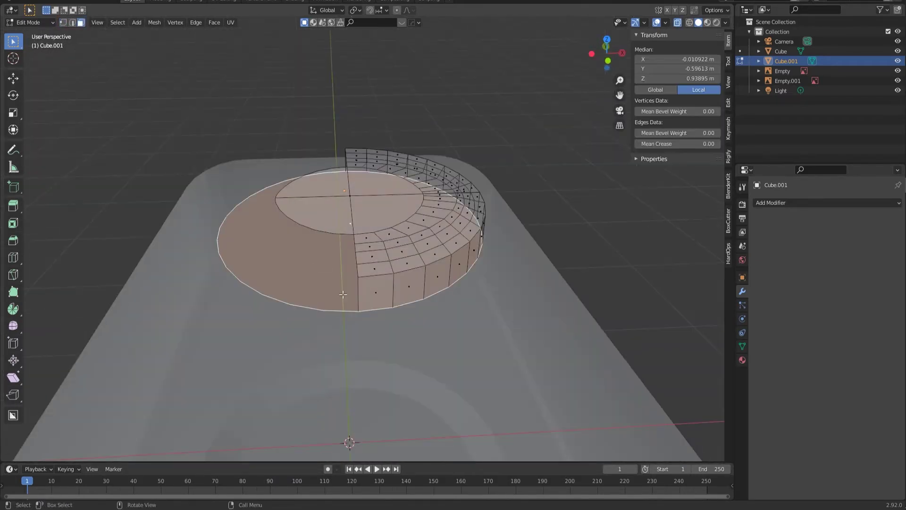
pyautogui.press('2')
pyautogui.hotkey('alt', 'z')
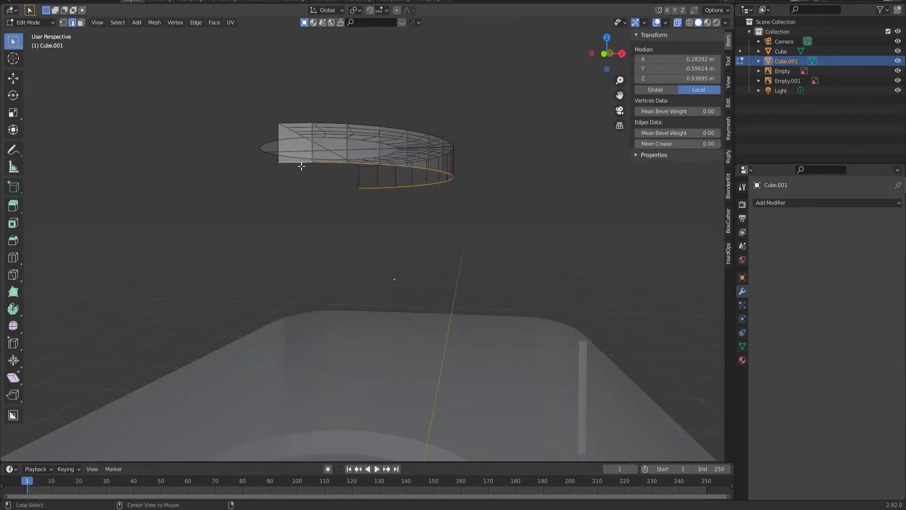
pyautogui.scroll(5, 306, 79)
# Knife-cut the half disc's top face along its straight centre edge
pyautogui.press('3')
pyautogui.click(325, 156)
pyautogui.press('k')
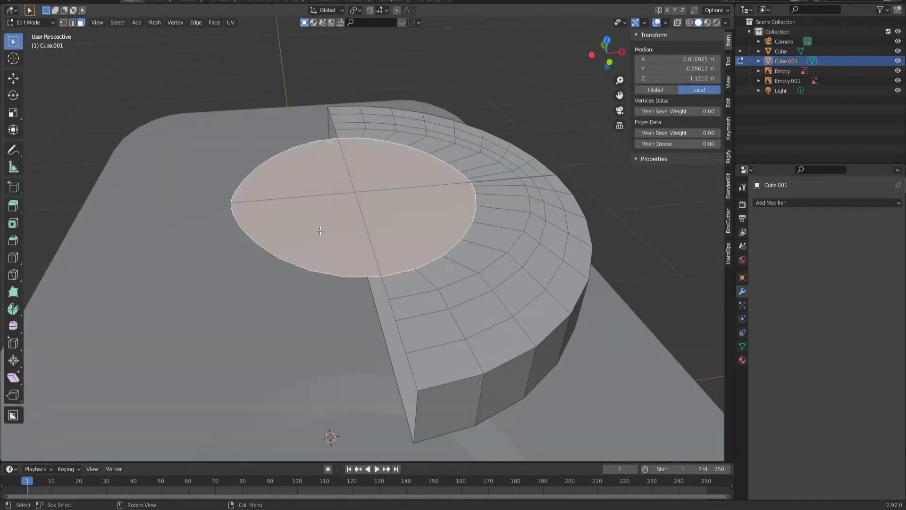
pyautogui.moveTo(293, 249)
pyautogui.mouseDown(button='middle')
pyautogui.moveTo(329, 296)
pyautogui.moveTo(502, 232)
pyautogui.mouseUp(button='middle')
pyautogui.press('2')
pyautogui.click(329, 296)
pyautogui.press('Return')
pyautogui.scroll(-5, 265, 209)
pyautogui.click(826, 203)
# Add a Mirror modifier to the half disc and bevel its edge loops
pyautogui.click(713, 262)
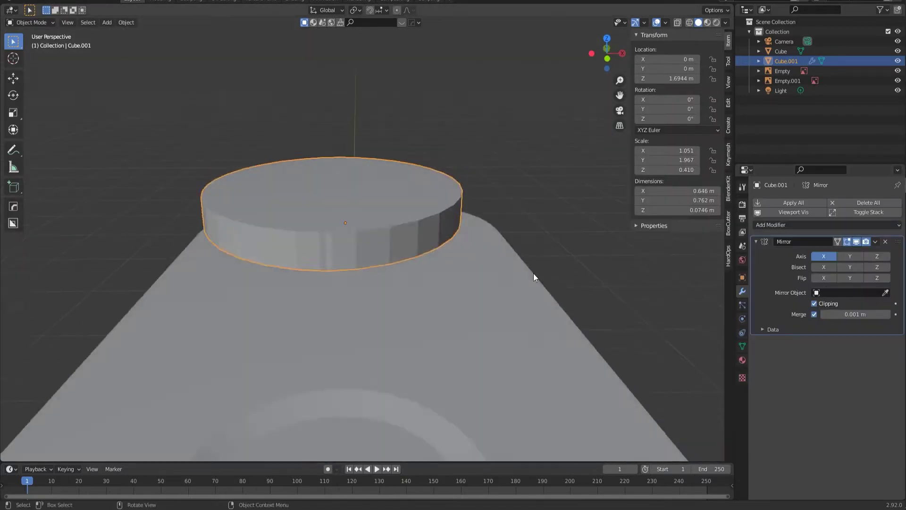
pyautogui.hotkey('ctrl', 'l')
pyautogui.moveTo(425, 246); pyautogui.dragTo(365, 352, button='middle')
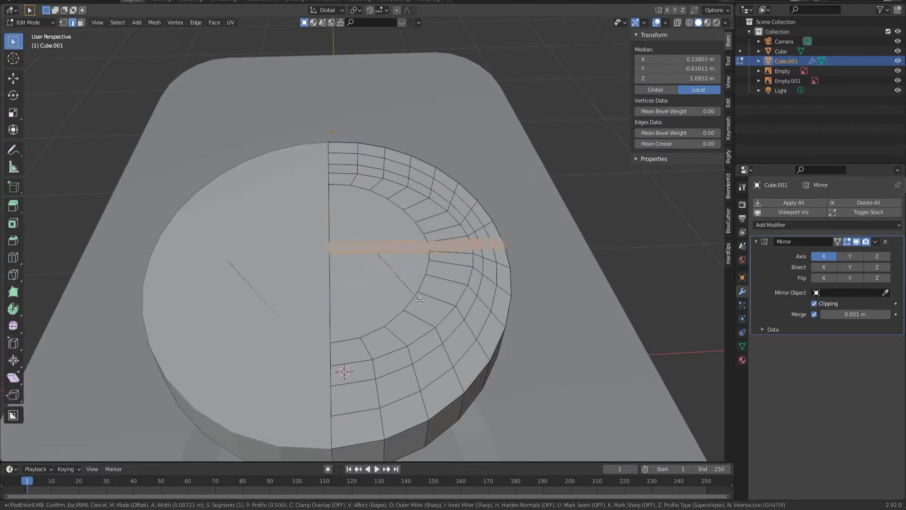
pyautogui.moveTo(420, 299); pyautogui.dragTo(424, 300, button='middle')
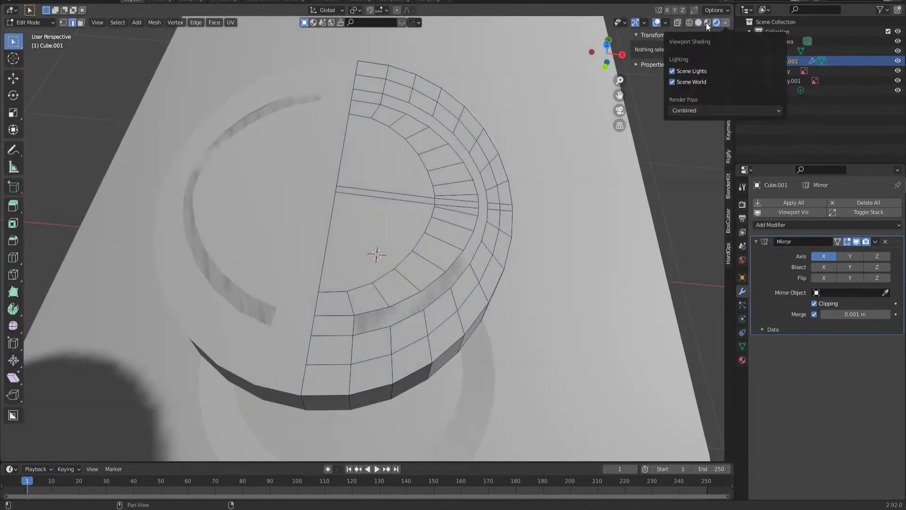
pyautogui.moveTo(413, 233)
pyautogui.mouseDown(button='middle')
pyautogui.moveTo(504, 218)
pyautogui.moveTo(356, 194)
pyautogui.mouseUp(button='middle')
# Delete ring face loops on the cap top to form grooves, then inset the inner disc face
pyautogui.keyDown('ctrl'); pyautogui.keyDown('alt'); pyautogui.click(373, 300); pyautogui.keyUp('alt'); pyautogui.keyUp('ctrl')
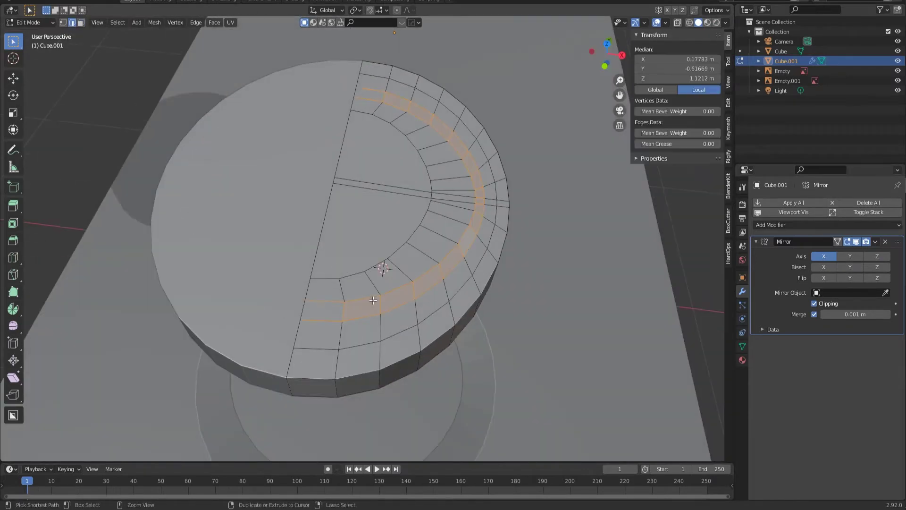
pyautogui.click(386, 42)
pyautogui.moveTo(385, 41); pyautogui.dragTo(328, 233, button='middle')
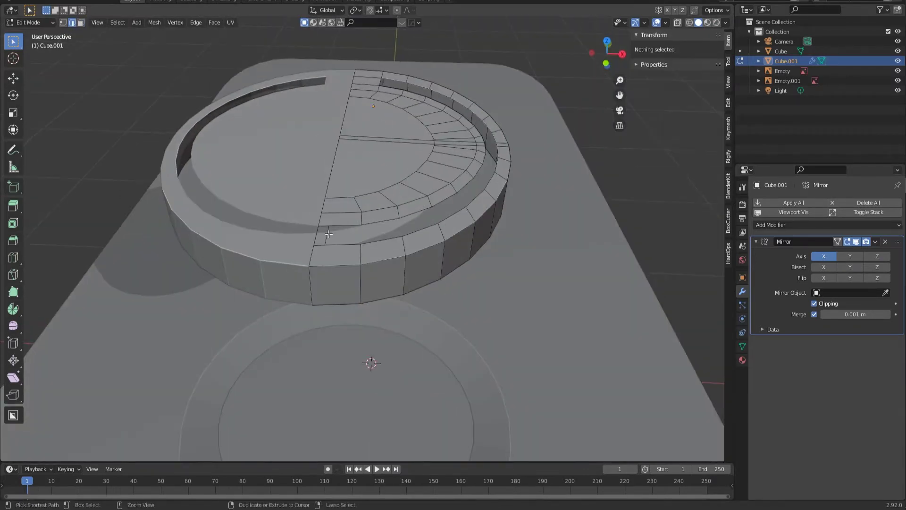
pyautogui.moveTo(421, 216)
pyautogui.mouseDown(button='middle')
pyautogui.moveTo(342, 273)
pyautogui.moveTo(340, 238)
pyautogui.mouseUp(button='middle')
pyautogui.keyDown('alt'); pyautogui.click(341, 238); pyautogui.keyUp('alt')
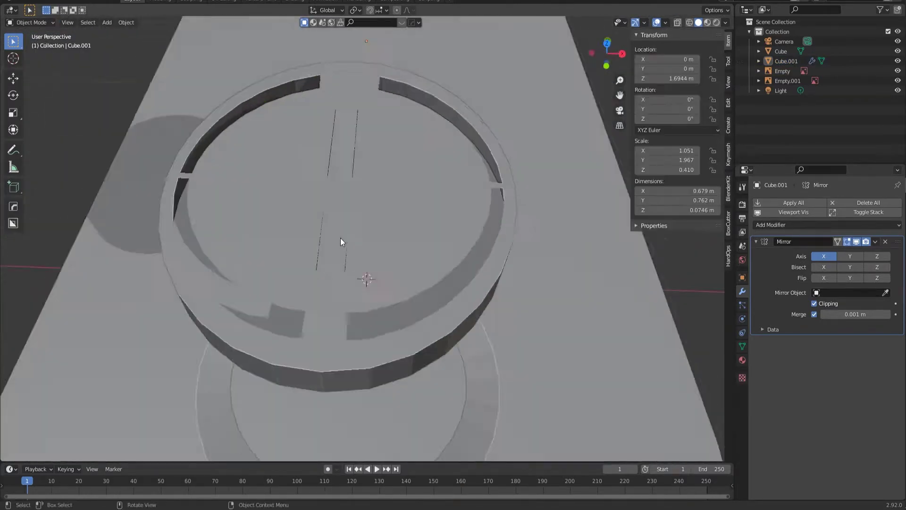
pyautogui.press('x')
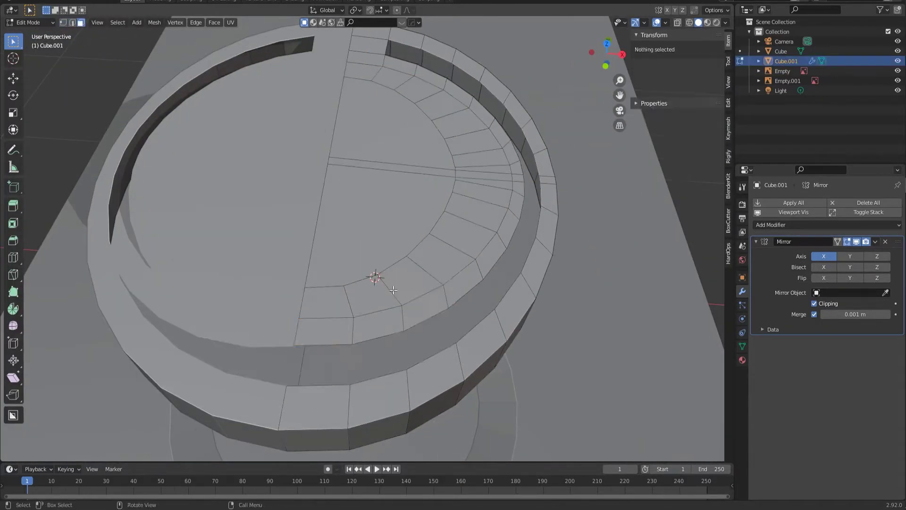
pyautogui.keyDown('alt'); pyautogui.click(393, 290); pyautogui.keyUp('alt')
pyautogui.scroll(-5, 393, 290)
pyautogui.moveTo(393, 290)
pyautogui.mouseDown(button='middle')
pyautogui.moveTo(469, 51)
pyautogui.moveTo(429, 196)
pyautogui.mouseUp(button='middle')
pyautogui.press('x')
pyautogui.click(470, 54)
pyautogui.press('f')
pyautogui.press('i')
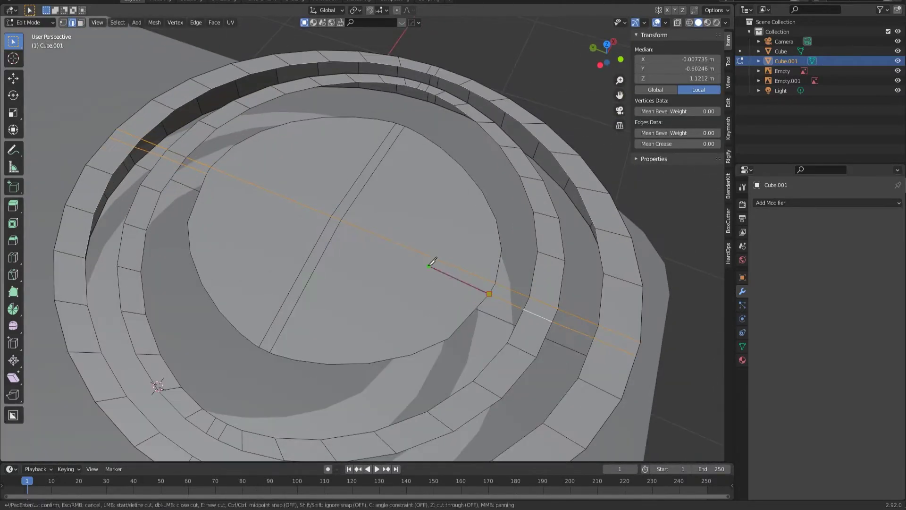
# Finish the knife cross across the cap and extrude the cross and ring faces upward
pyautogui.press('Return')
pyautogui.moveTo(433, 261); pyautogui.dragTo(307, 296, button='middle')
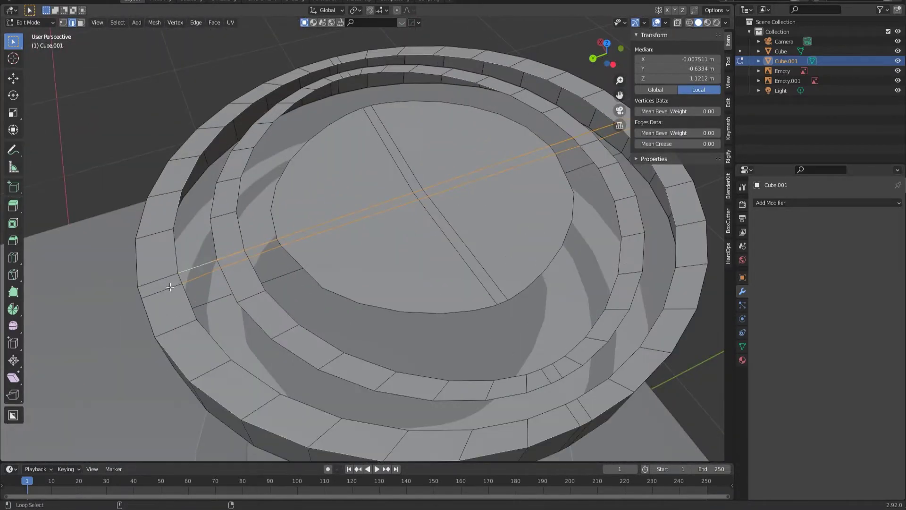
pyautogui.moveTo(170, 287); pyautogui.dragTo(271, 252, button='middle')
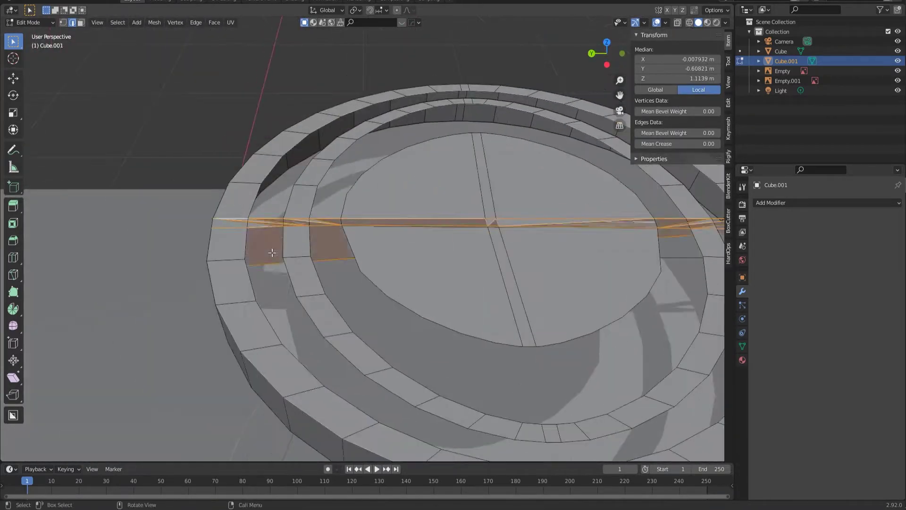
pyautogui.press('1')
pyautogui.click(264, 210)
pyautogui.scroll(3, 265, 210)
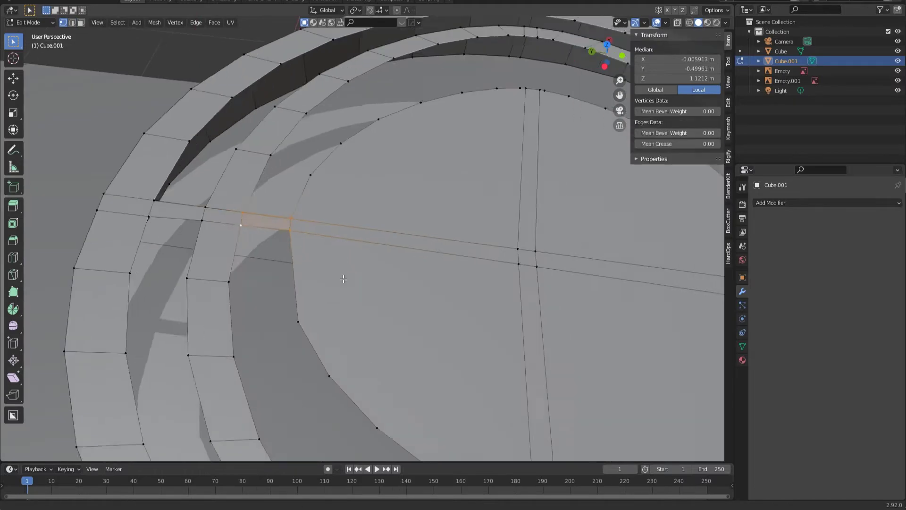
pyautogui.keyDown('shift'); pyautogui.moveTo(330, 236); pyautogui.dragTo(534, 259, button='middle'); pyautogui.keyUp('shift')
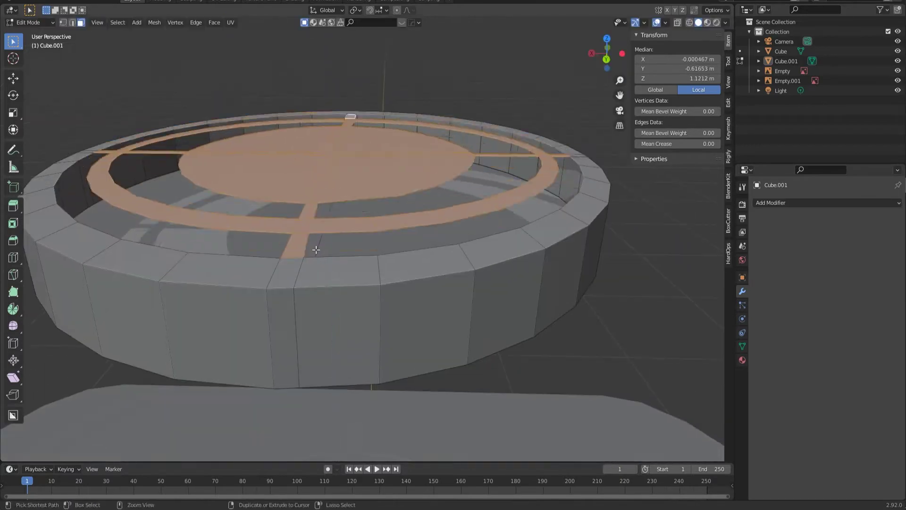
pyautogui.moveTo(316, 250); pyautogui.dragTo(328, 223, button='middle')
pyautogui.press('e')
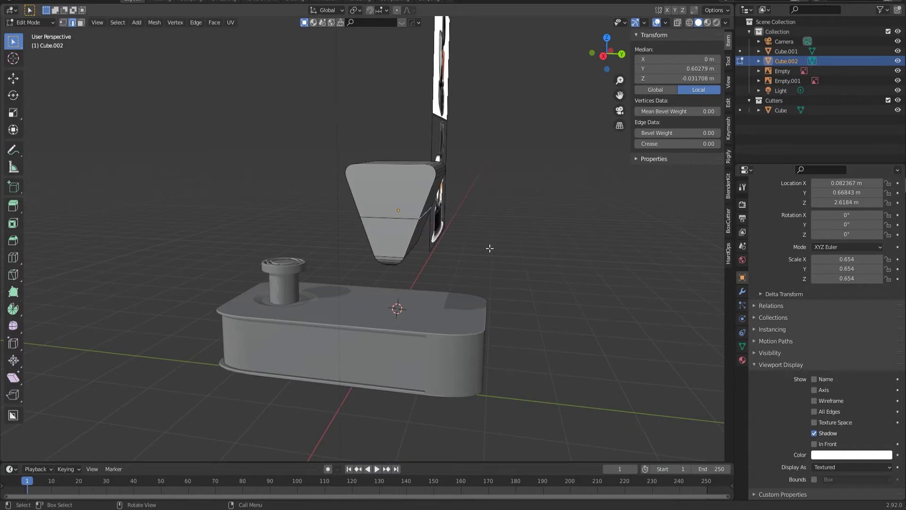
# Shift the triangular body's edges along Y, drop extra loop cuts, and bevel it
pyautogui.scroll(2, 490, 248)
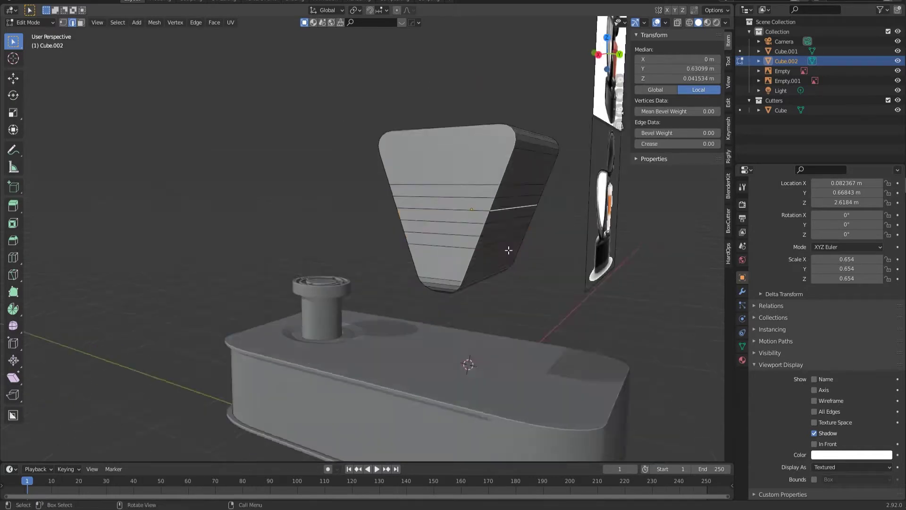
pyautogui.press('g')
pyautogui.press('y')
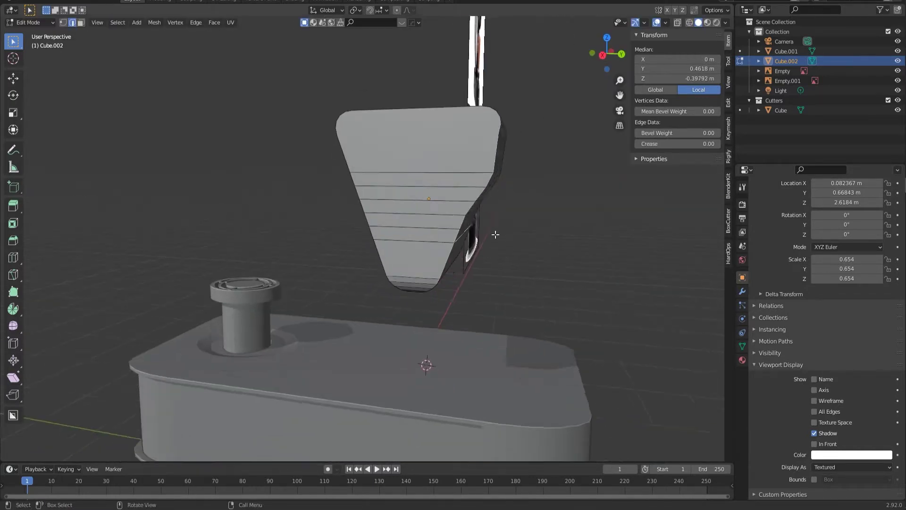
pyautogui.moveTo(536, 249)
pyautogui.mouseDown(button='middle')
pyautogui.moveTo(512, 259)
pyautogui.moveTo(518, 321)
pyautogui.mouseUp(button='middle')
pyautogui.hotkey('ctrl', 'z')
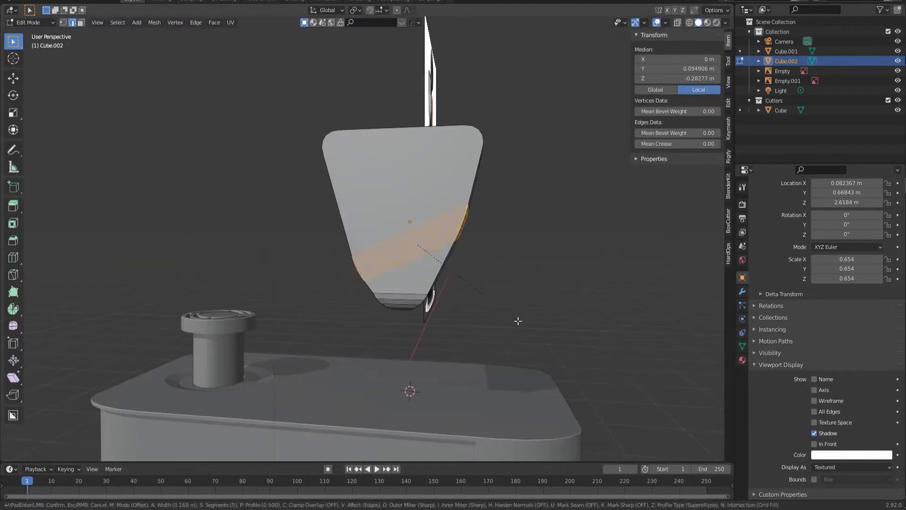
pyautogui.click(518, 321)
pyautogui.moveTo(552, 186)
pyautogui.mouseDown(button='middle')
pyautogui.moveTo(501, 206)
pyautogui.moveTo(522, 261)
pyautogui.mouseUp(button='middle')
pyautogui.press('Tab')
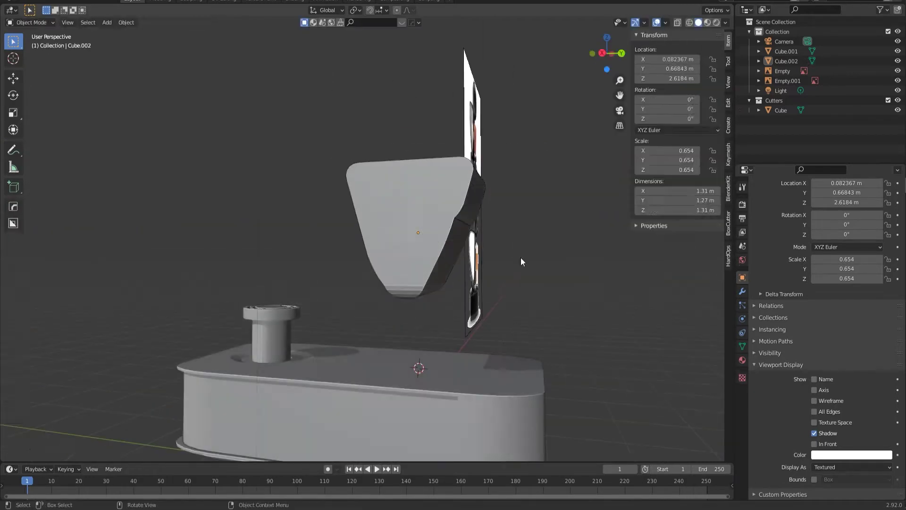
# Lower the triangular body along Z and narrow it along X
pyautogui.click(275, 245)
pyautogui.scroll(-5, 426, 251)
pyautogui.moveTo(426, 250); pyautogui.dragTo(331, 236, button='middle')
pyautogui.press('g')
pyautogui.press('z')
pyautogui.press('s')
pyautogui.press('x')
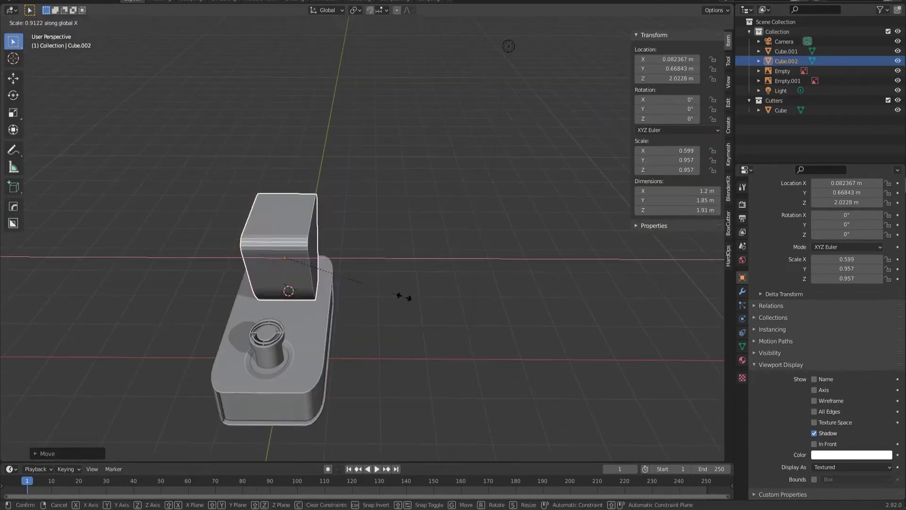
pyautogui.click(404, 297)
# Dissolve the body's loop edges and inset its front face as a panel
pyautogui.press('Tab')
pyautogui.moveTo(404, 296); pyautogui.dragTo(343, 300, button='middle')
pyautogui.rightClick(338, 321)
pyautogui.click(311, 450)
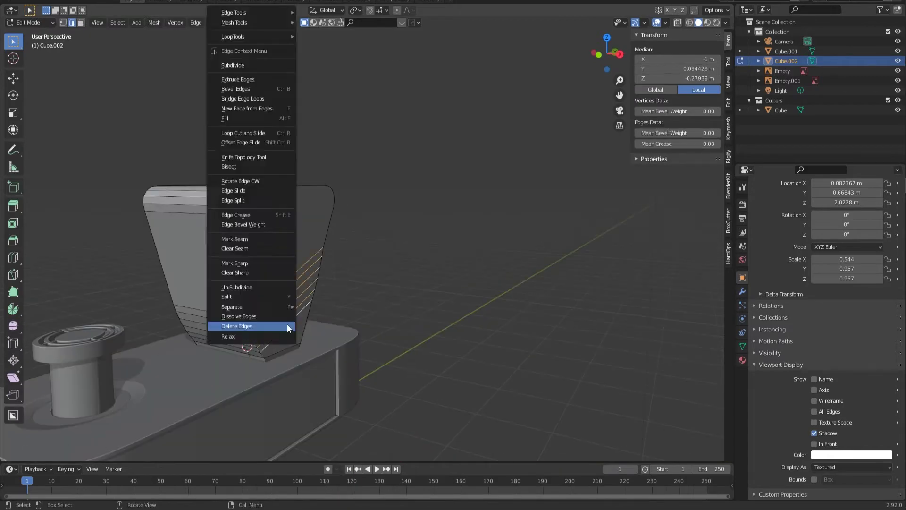
pyautogui.press('e')
pyautogui.click(388, 381)
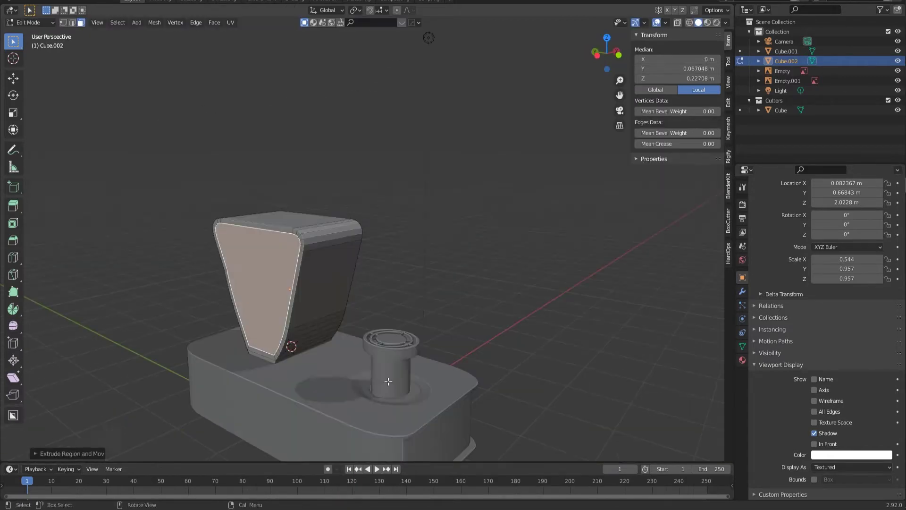
pyautogui.click(465, 349)
pyautogui.hotkey('ctrl', 'Tab')
pyautogui.click(390, 259)
# Stretch the triangular frame taller along the Z axis
pyautogui.moveTo(391, 257)
pyautogui.mouseDown(button='middle')
pyautogui.moveTo(322, 293)
pyautogui.moveTo(312, 277)
pyautogui.mouseUp(button='middle')
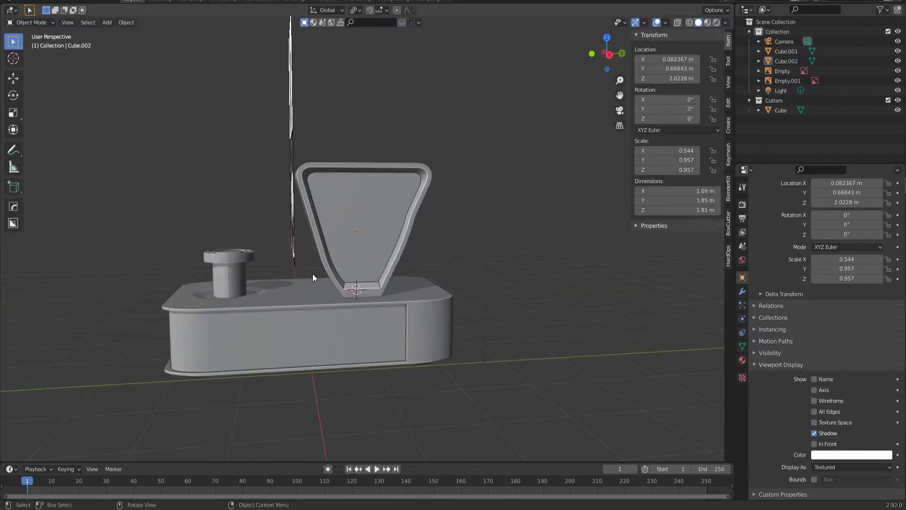
pyautogui.press('s')
pyautogui.press('z')
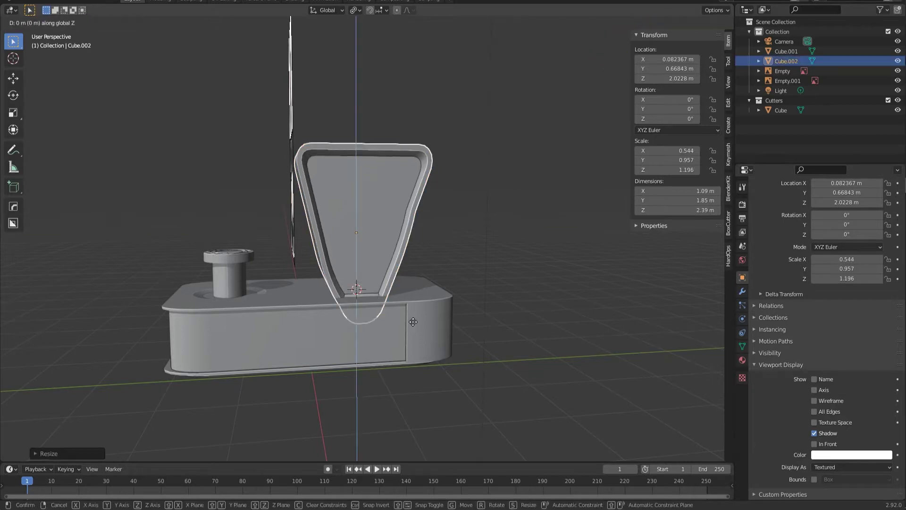
pyautogui.click(312, 274)
pyautogui.moveTo(313, 274); pyautogui.dragTo(409, 208, button='middle')
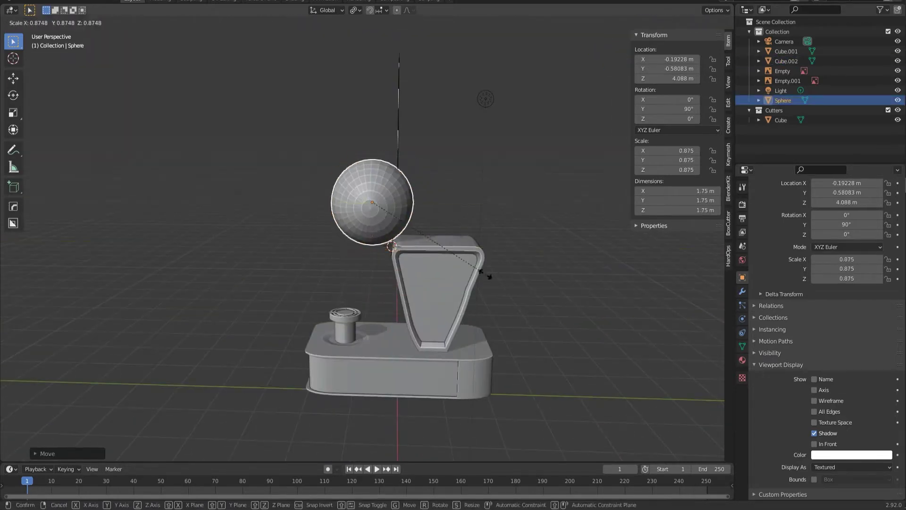
# Scale the sphere head to 0.885
pyautogui.click(489, 276)
pyautogui.scroll(3, 489, 276)
pyautogui.scroll(2, 394, 279)
pyautogui.moveTo(394, 278); pyautogui.dragTo(431, 265, button='middle')
pyautogui.scroll(1, 464, 295)
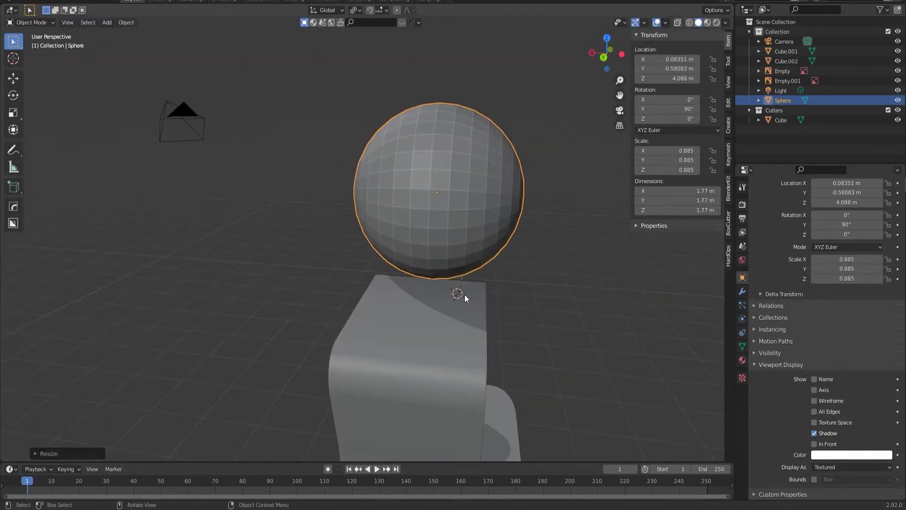
pyautogui.moveTo(464, 294)
pyautogui.mouseDown(button='middle')
pyautogui.moveTo(425, 265)
pyautogui.moveTo(448, 283)
pyautogui.moveTo(552, 302)
pyautogui.mouseUp(button='middle')
# Try extruding a front face of the sphere outward, then cancel and undo it
pyautogui.press('Tab')
pyautogui.press('3')
pyautogui.click(425, 256)
pyautogui.press('g')
pyautogui.scroll(-1, 427, 263)
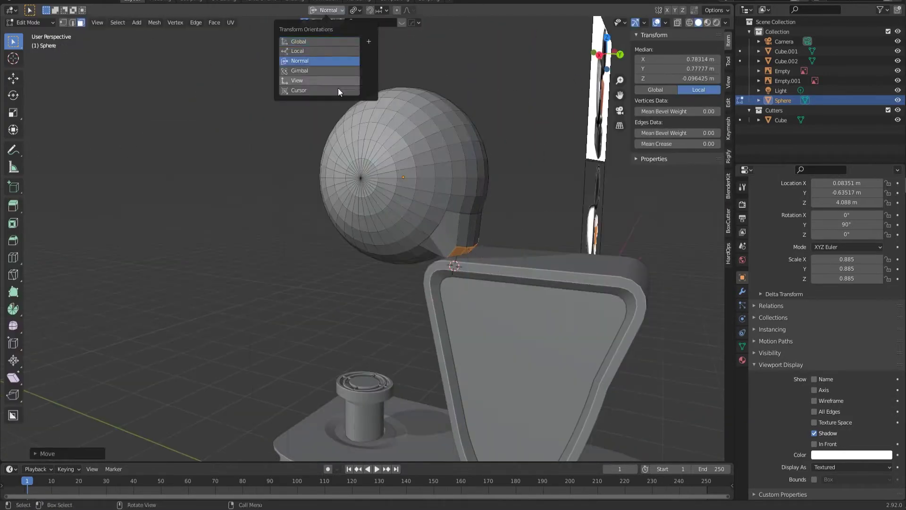
pyautogui.press('e')
pyautogui.click(496, 317)
pyautogui.moveTo(497, 317); pyautogui.dragTo(569, 323, button='middle')
pyautogui.write('ssx0')
pyautogui.press('Escape')
pyautogui.hotkey('ctrl', 'z')
pyautogui.hotkey('ctrl', 'z')
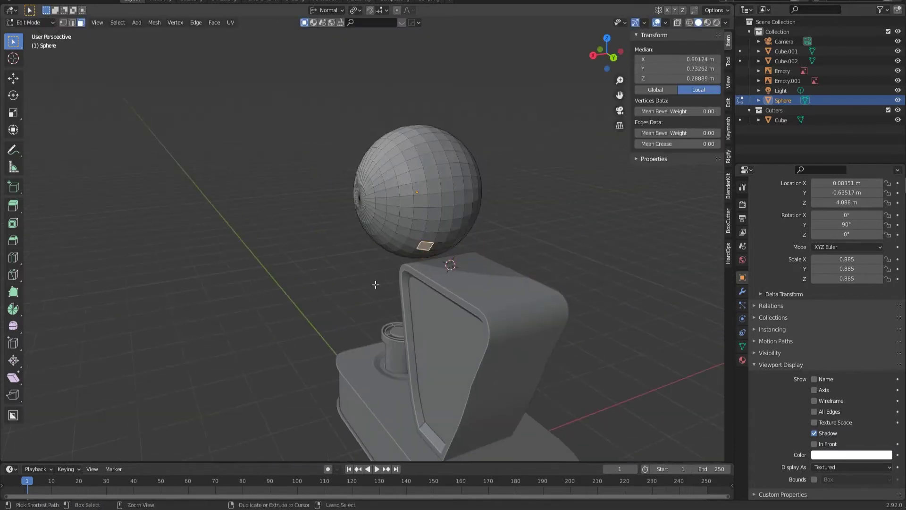
pyautogui.press('Tab')
# Experiment with a beak-like extrusion and edge-loop slides, then undo back to the plain sphere
pyautogui.scroll(2, 554, 284)
pyautogui.moveTo(554, 284)
pyautogui.mouseDown(button='middle')
pyautogui.moveTo(317, 314)
pyautogui.moveTo(344, 283)
pyautogui.moveTo(273, 252)
pyautogui.moveTo(332, 283)
pyautogui.mouseUp(button='middle')
pyautogui.hotkey('ctrl', 'shift', 'z')
pyautogui.press('g')
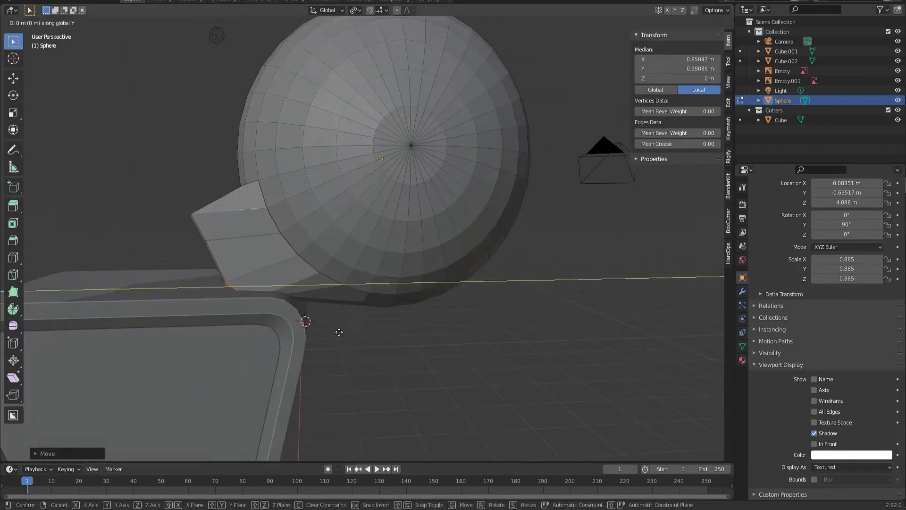
pyautogui.moveTo(254, 263); pyautogui.dragTo(425, 269, button='middle')
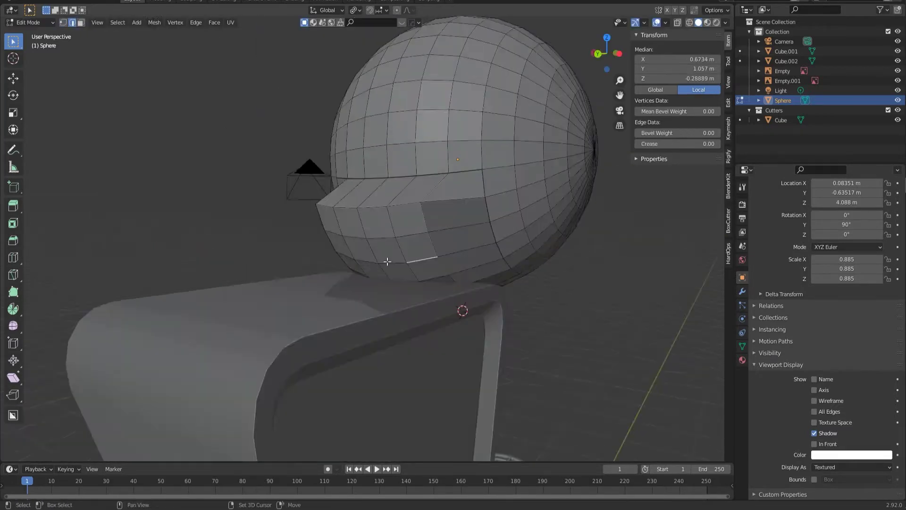
pyautogui.press('2')
pyautogui.keyDown('alt'); pyautogui.click(447, 299); pyautogui.keyUp('alt')
pyautogui.moveTo(447, 299); pyautogui.dragTo(417, 279, button='middle')
pyautogui.press('g')
pyautogui.press('g')
pyautogui.click(432, 236)
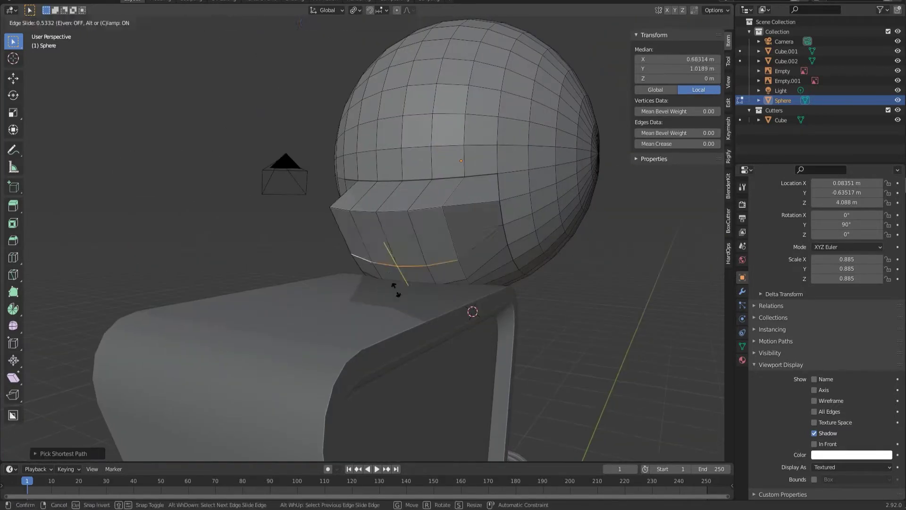
pyautogui.press('Escape')
pyautogui.hotkey('ctrl', 'z')
pyautogui.hotkey('ctrl', 'z')
pyautogui.hotkey('ctrl', 'z')
pyautogui.moveTo(432, 316)
pyautogui.mouseDown(button='middle')
pyautogui.moveTo(359, 295)
pyautogui.moveTo(370, 321)
pyautogui.moveTo(317, 199)
pyautogui.mouseUp(button='middle')
# Box-select and delete half the sphere's faces from the front view, then add a Mirror modifier
pyautogui.press('Tab')
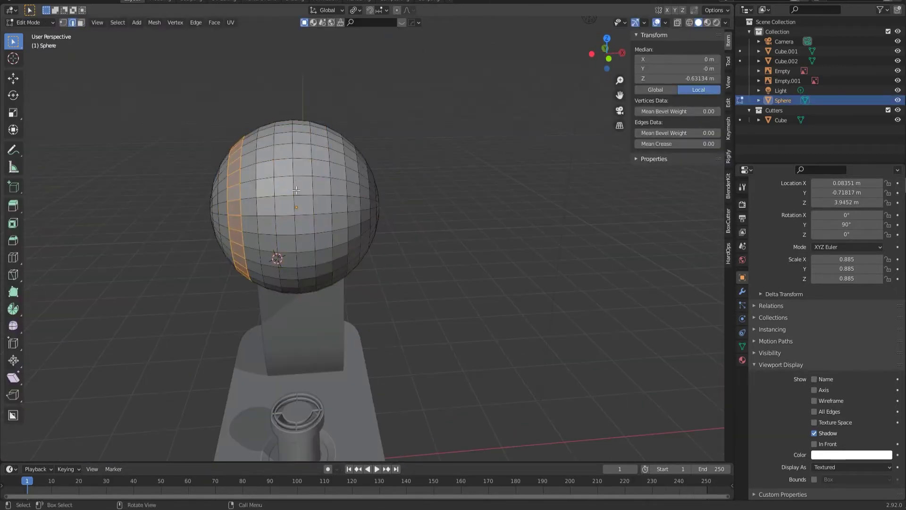
pyautogui.press('KP_1')
pyautogui.moveTo(203, 108); pyautogui.dragTo(303, 303)
pyautogui.press('Delete')
pyautogui.click(742, 291)
pyautogui.click(714, 315)
# Mirror the half sphere along Z and start editing the sphere head's mesh
pyautogui.click(877, 256)
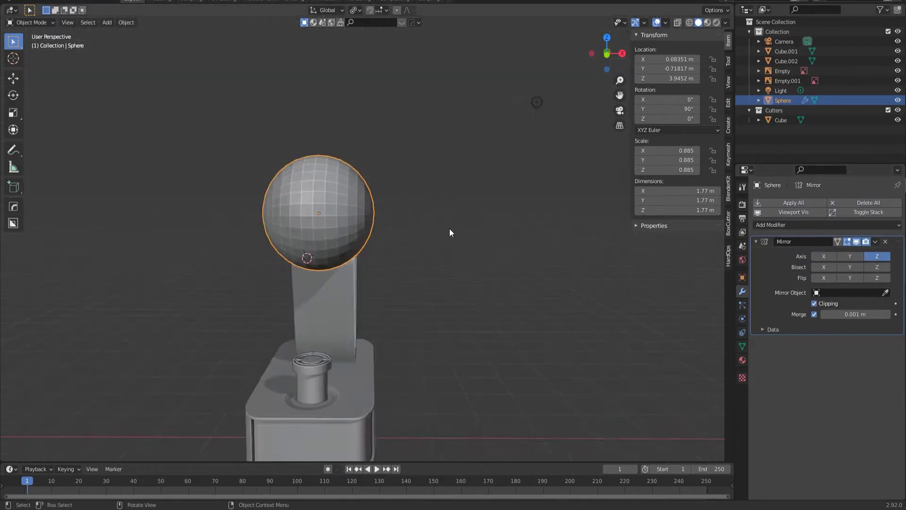
pyautogui.press('Tab')
pyautogui.keyDown('alt'); pyautogui.click(326, 210); pyautogui.keyUp('alt')
pyautogui.moveTo(450, 233)
pyautogui.mouseDown(button='middle')
pyautogui.moveTo(325, 210)
pyautogui.moveTo(411, 216)
pyautogui.moveTo(444, 314)
pyautogui.mouseUp(button='middle')
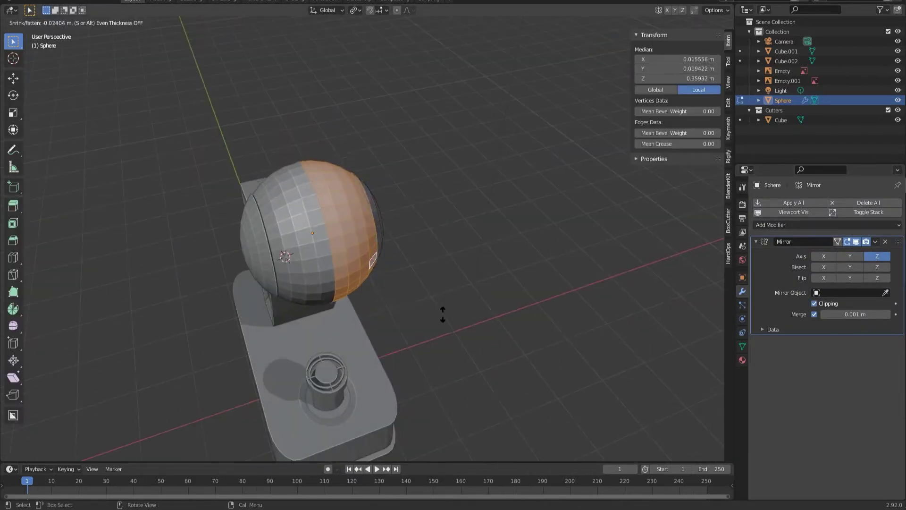
pyautogui.hotkey('alt', 'a')
pyautogui.scroll(5, 330, 283)
pyautogui.moveTo(330, 282)
pyautogui.mouseDown(button='middle')
pyautogui.moveTo(418, 153)
pyautogui.moveTo(408, 161)
pyautogui.mouseUp(button='middle')
# Bevel an edge loop on the sphere head, then return to Object Mode
pyautogui.press('2')
pyautogui.keyDown('alt'); pyautogui.click(409, 161); pyautogui.keyUp('alt')
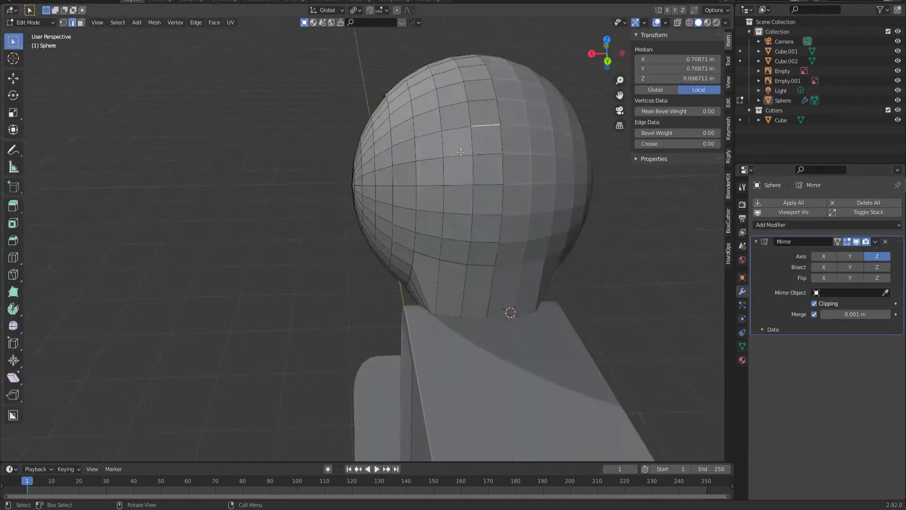
pyautogui.hotkey('ctrl', 'b')
pyautogui.press('Escape')
pyautogui.moveTo(486, 188)
pyautogui.mouseDown(button='middle')
pyautogui.moveTo(282, 152)
pyautogui.moveTo(424, 283)
pyautogui.mouseUp(button='middle')
pyautogui.press('Tab')
pyautogui.scroll(-5, 281, 153)
# Sharpen the sphere's edges with HardOps and select a strip of faces on the head
pyautogui.hotkey('ctrl', '2')
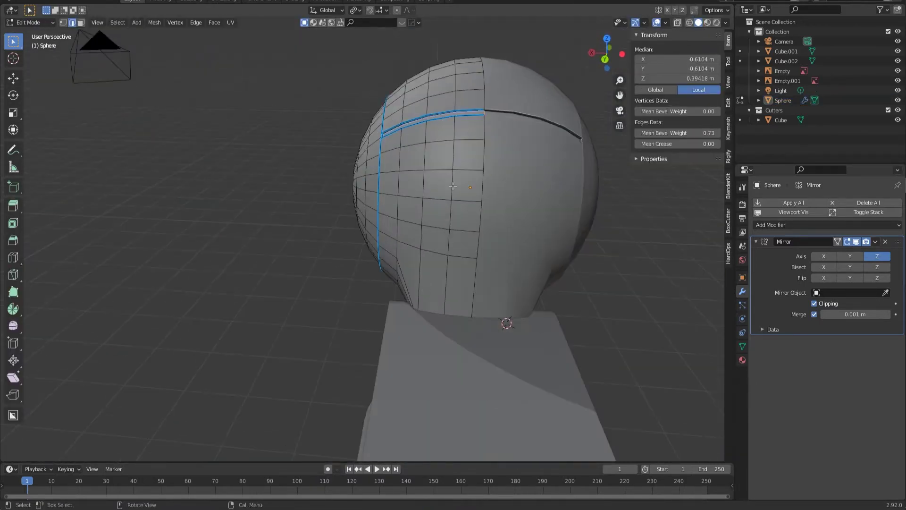
pyautogui.press('3')
pyautogui.moveTo(461, 162); pyautogui.dragTo(473, 165, button='middle')
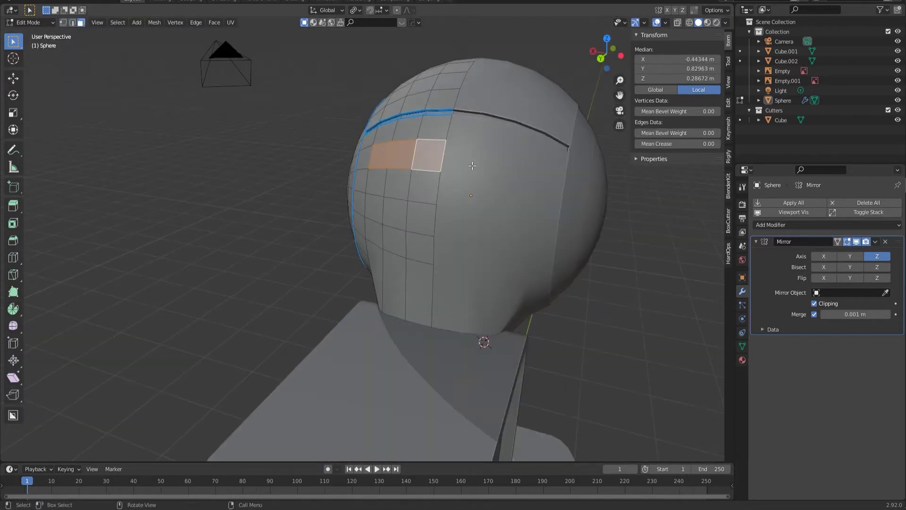
pyautogui.press('2')
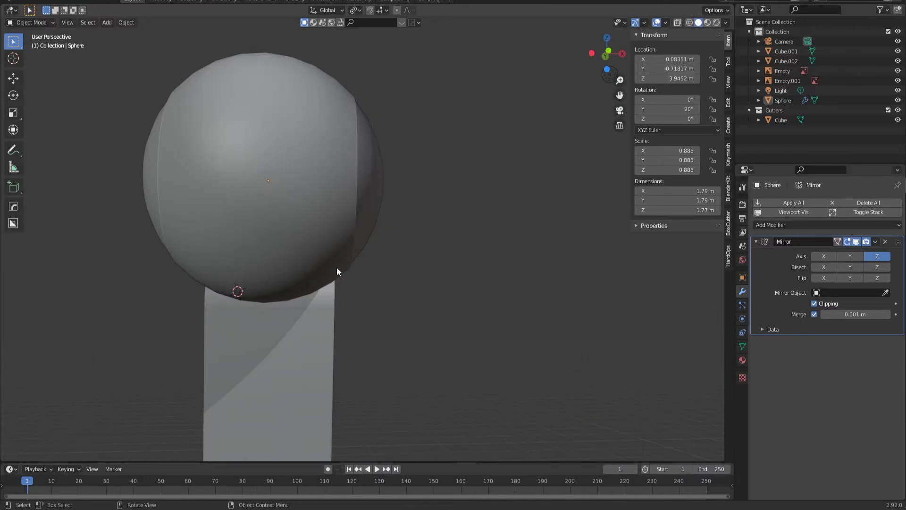
# Draw an ngon BoxCutter cut across the lower front of the sphere and confirm it
pyautogui.press('d')
pyautogui.moveTo(242, 255)
pyautogui.mouseDown()
pyautogui.moveTo(273, 223)
pyautogui.moveTo(285, 257)
pyautogui.mouseUp()
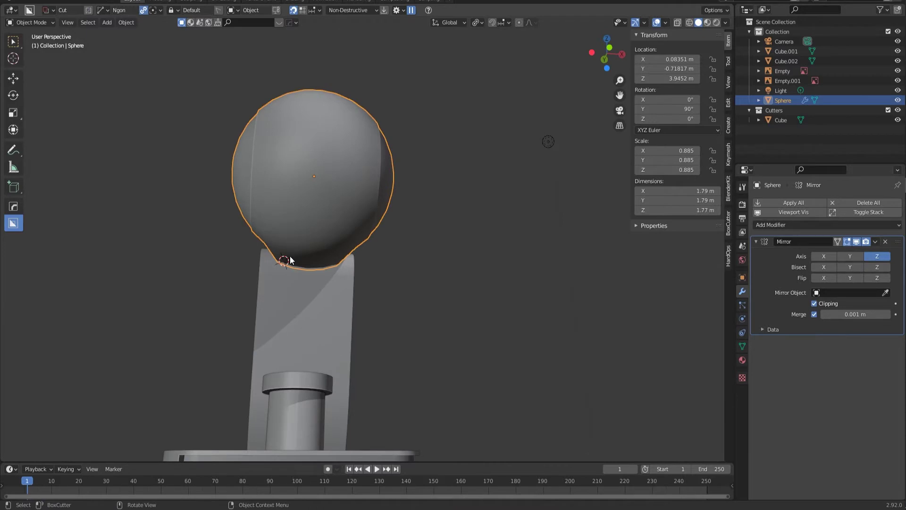
pyautogui.moveTo(254, 214); pyautogui.dragTo(279, 229)
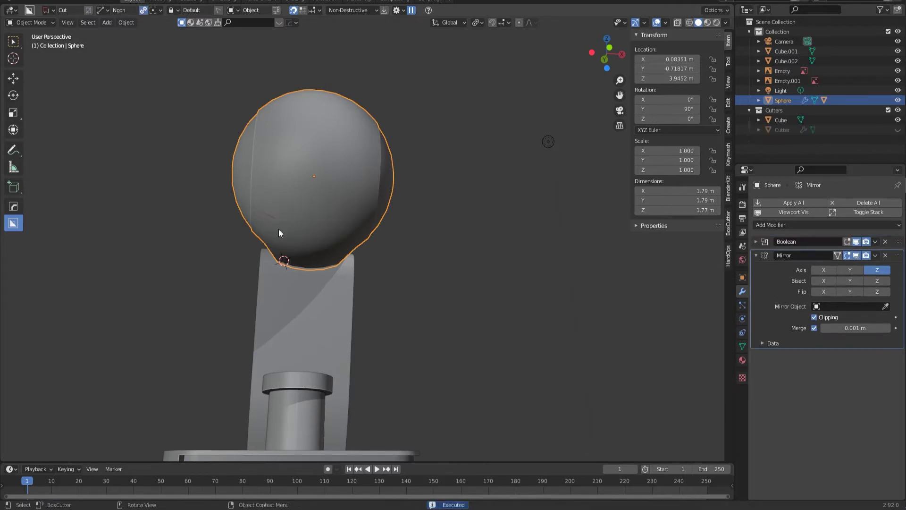
pyautogui.click(307, 194)
pyautogui.click(336, 192)
pyautogui.click(375, 214)
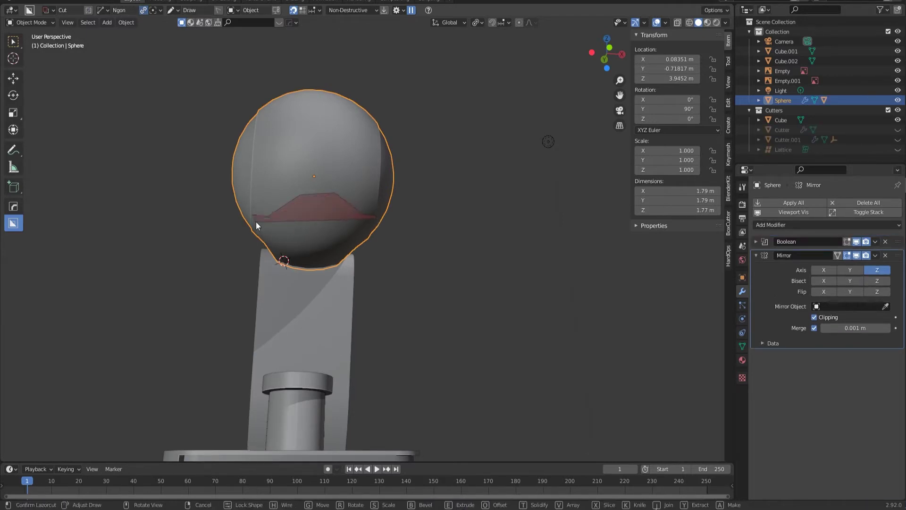
pyautogui.moveTo(256, 221)
pyautogui.mouseDown()
pyautogui.moveTo(370, 286)
pyautogui.moveTo(447, 294)
pyautogui.mouseUp()
pyautogui.click(786, 131)
# From the front view, start a second ngon cut outline on the sphere
pyautogui.press('KP_1')
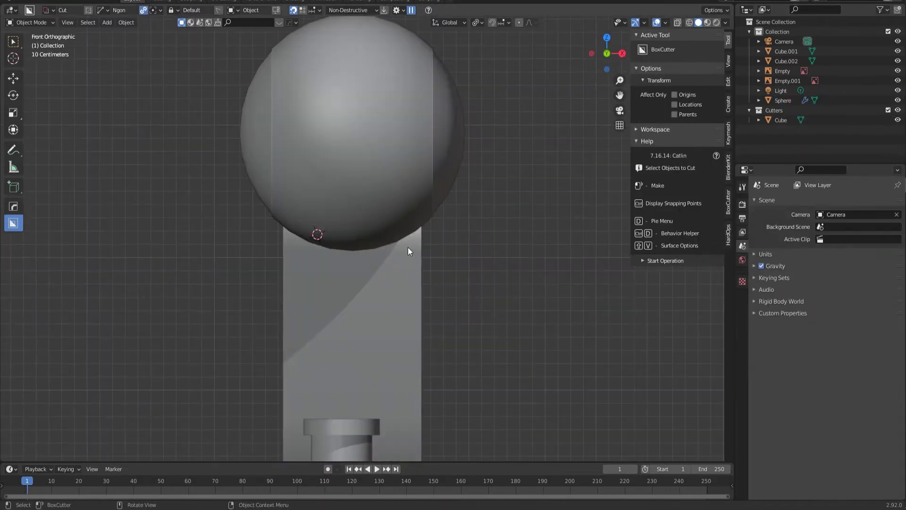
pyautogui.scroll(1, 412, 229)
pyautogui.click(291, 225)
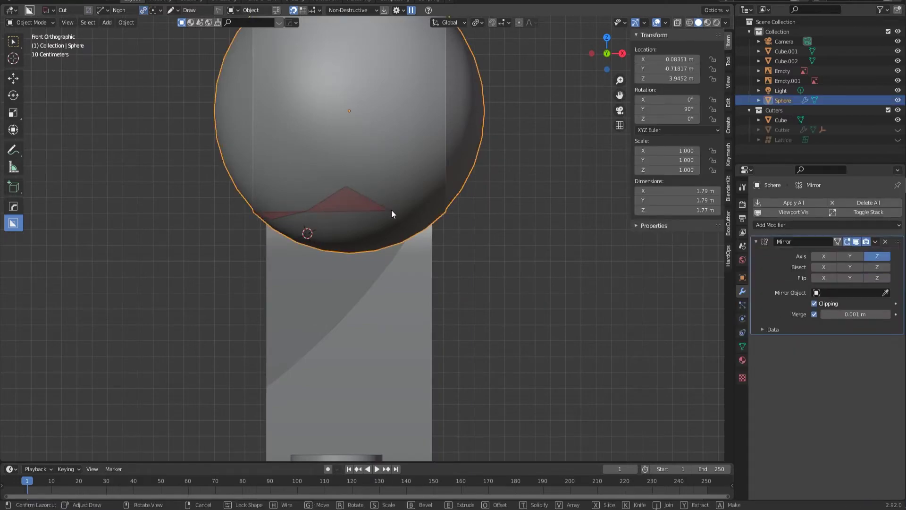
pyautogui.click(392, 211)
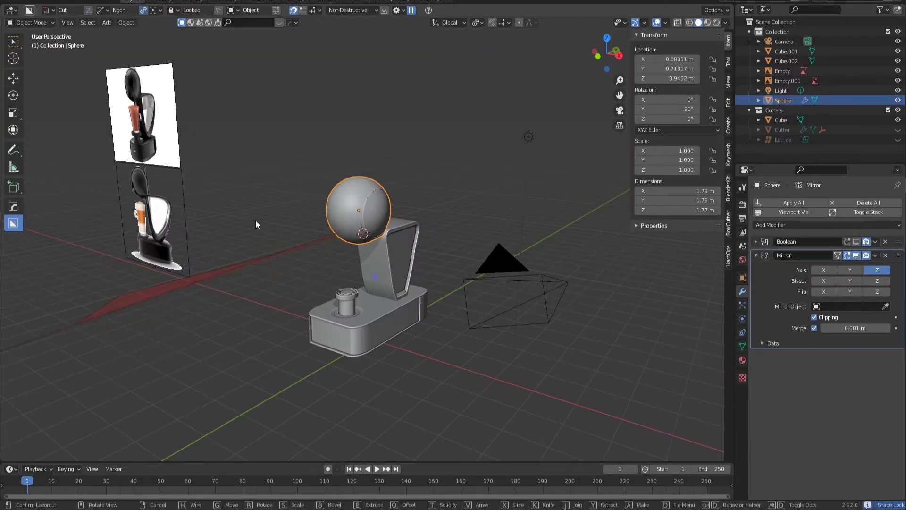
pyautogui.moveTo(362, 175); pyautogui.dragTo(341, 163, button='middle')
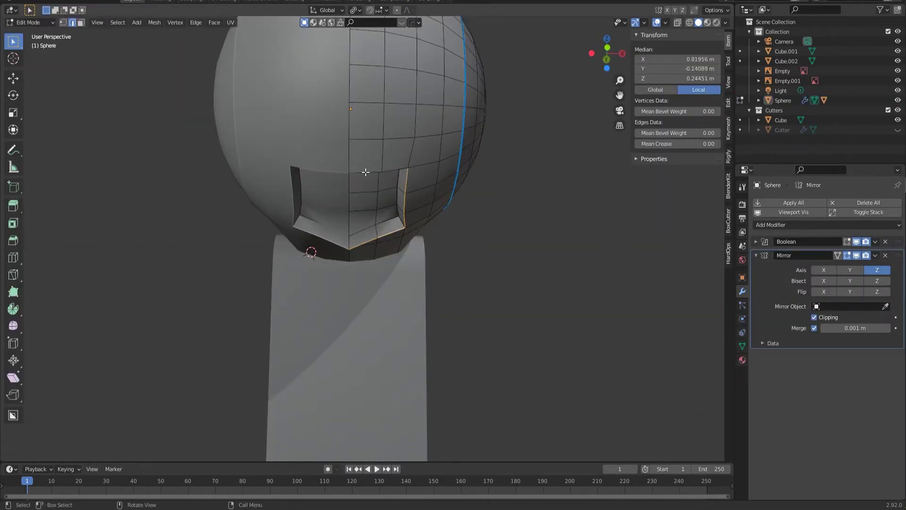
# Undo the face selection above the opening and slide a rim vertex along Y
pyautogui.scroll(3, 426, 138)
pyautogui.press('3')
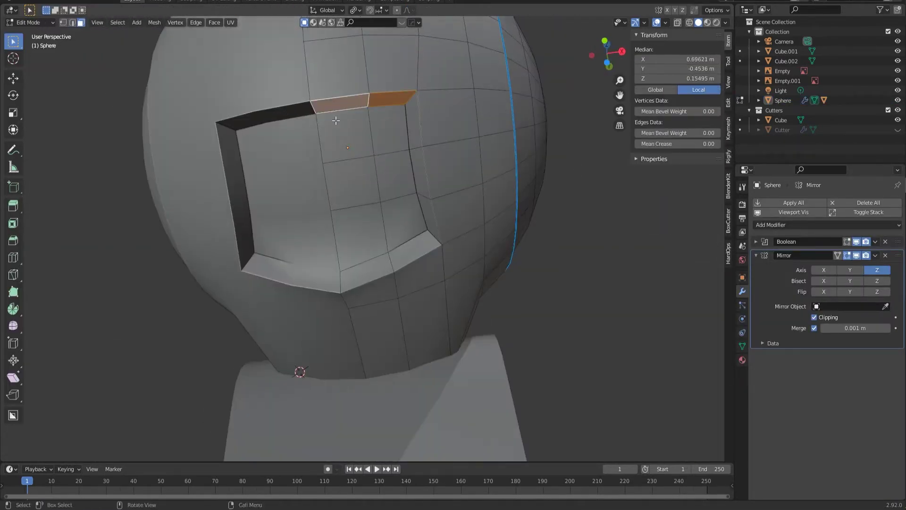
pyautogui.moveTo(379, 147); pyautogui.dragTo(354, 131, button='middle')
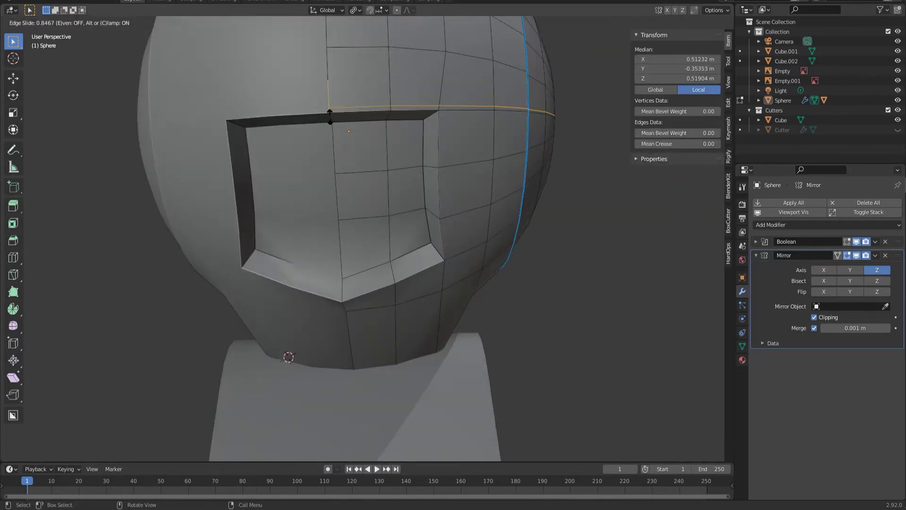
pyautogui.hotkey('ctrl', 'z')
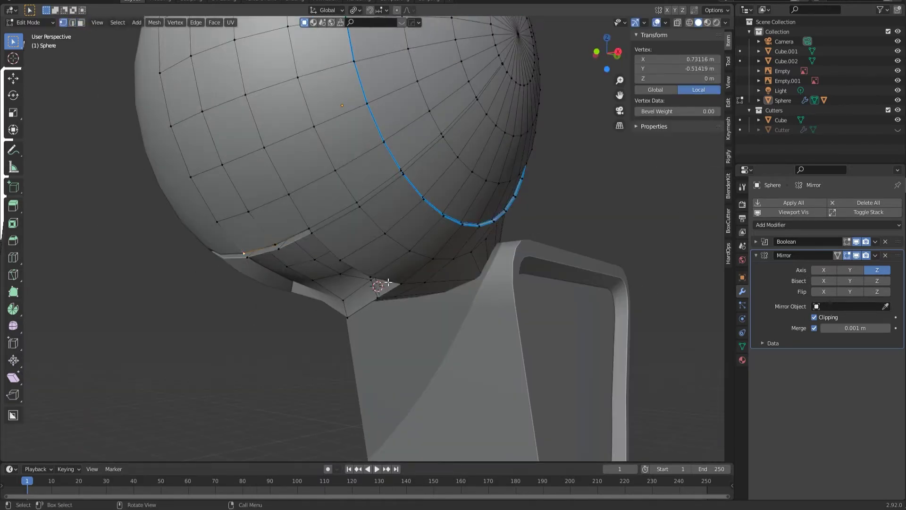
pyautogui.moveTo(391, 108); pyautogui.dragTo(426, 293, button='middle')
pyautogui.press('g')
pyautogui.press('y')
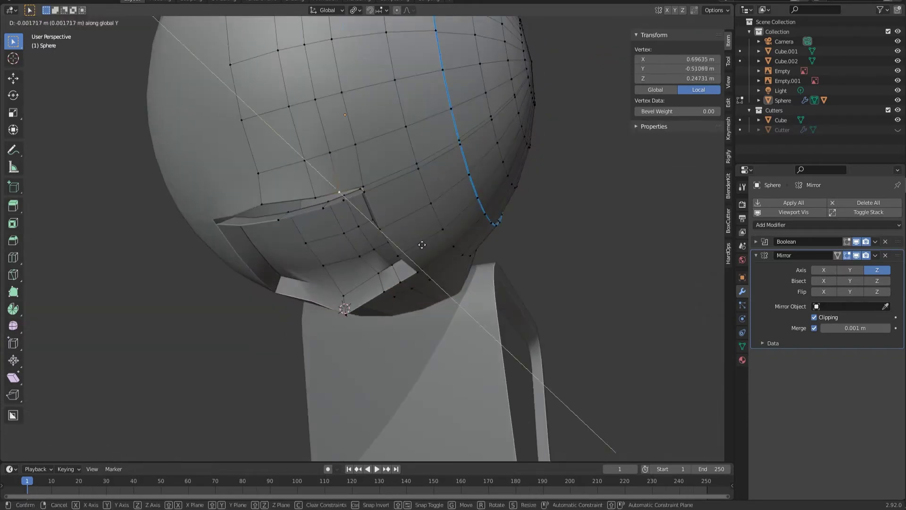
pyautogui.moveTo(320, 199); pyautogui.dragTo(406, 302, button='middle')
# Bevel the opening's edge and extrude its top rim
pyautogui.hotkey('ctrl', 'b')
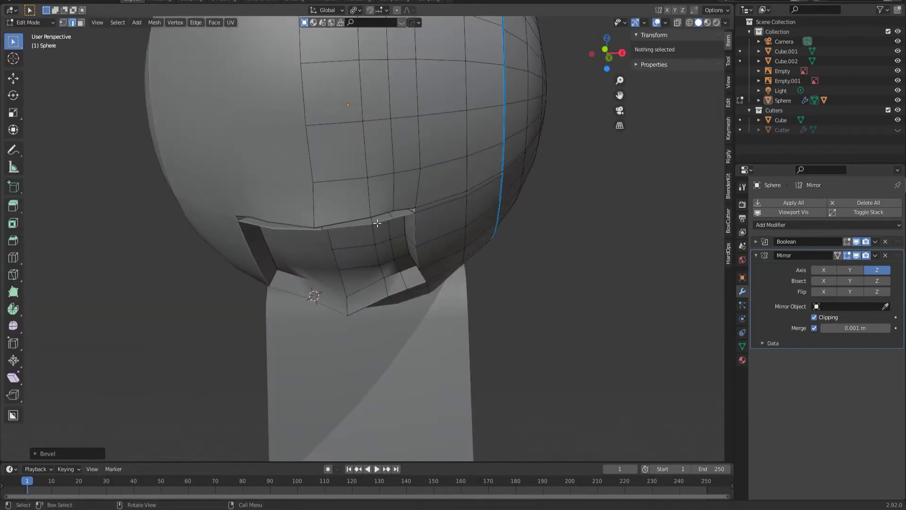
pyautogui.keyDown('alt'); pyautogui.click(378, 223); pyautogui.keyUp('alt')
pyautogui.moveTo(378, 223); pyautogui.dragTo(400, 189, button='middle')
pyautogui.press('e')
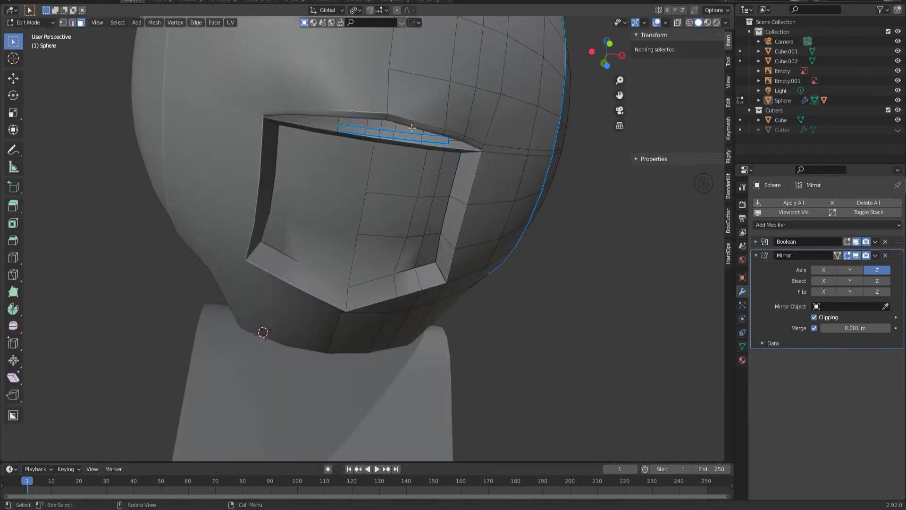
# Back in Object Mode, rotate the sphere about X to tilt it forward
pyautogui.press('Tab')
pyautogui.scroll(-3, 454, 223)
pyautogui.scroll(-3, 404, 248)
pyautogui.press('r')
pyautogui.press('x')
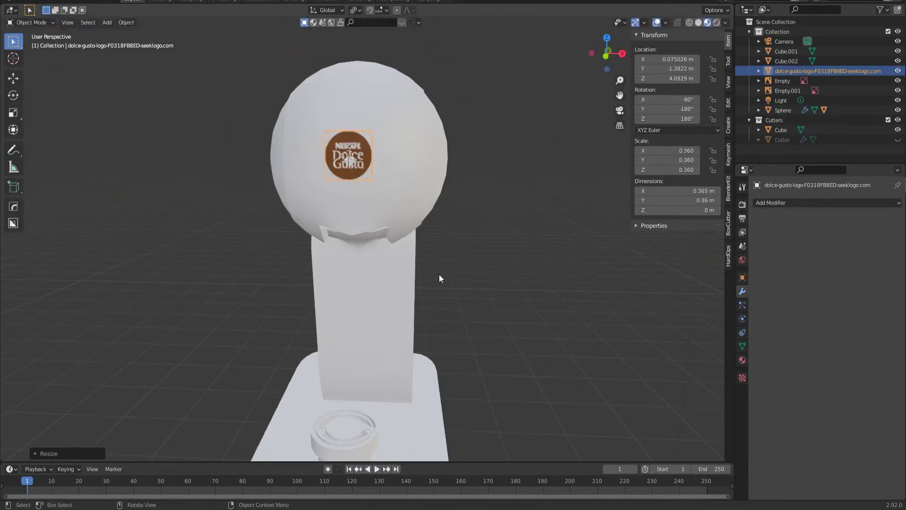
# Place the Dolce Gusto logo on the sphere's front and set the button cylinder to vertex selection
pyautogui.keyDown('shift'); pyautogui.click(297, 187); pyautogui.keyUp('shift')
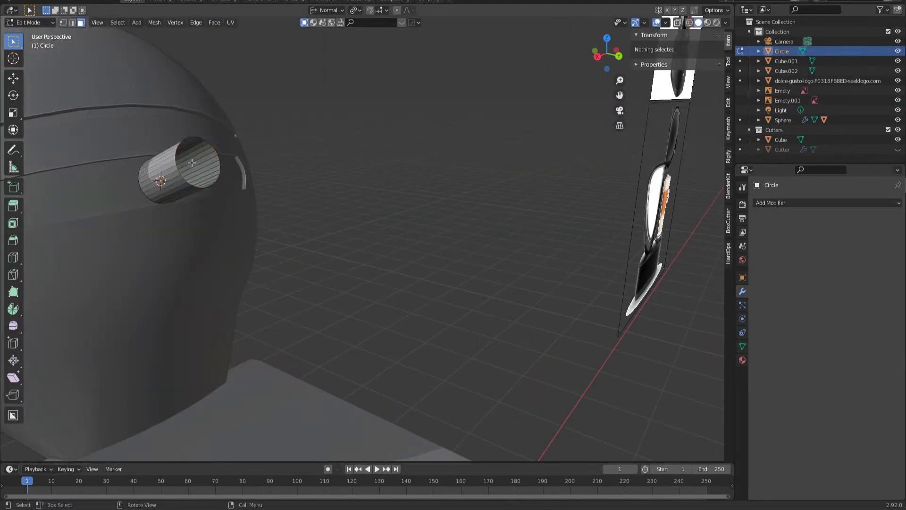
pyautogui.click(192, 163)
pyautogui.hotkey('ctrl', 'Tab')
pyautogui.click(282, 219)
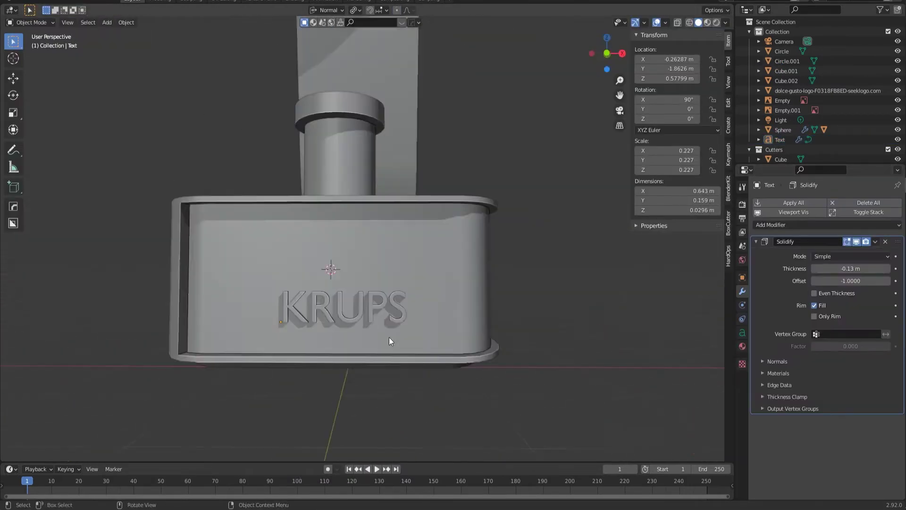
# Select the KRUPS text to reposition it onto the base's front
pyautogui.click(389, 337)
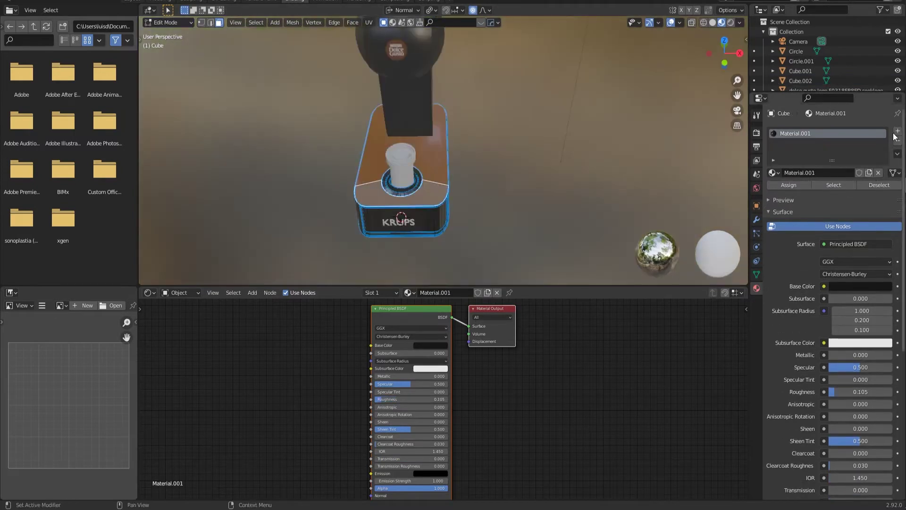
# Add a second material slot, scale the power icon down on the base, and pick Material.007
pyautogui.click(898, 130)
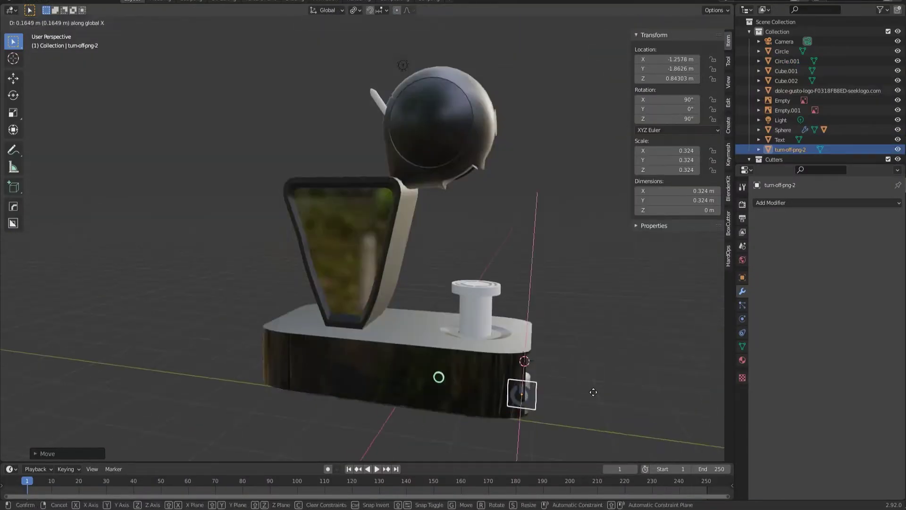
pyautogui.click(593, 392)
pyautogui.press('KP_Decimal')
pyautogui.press('s')
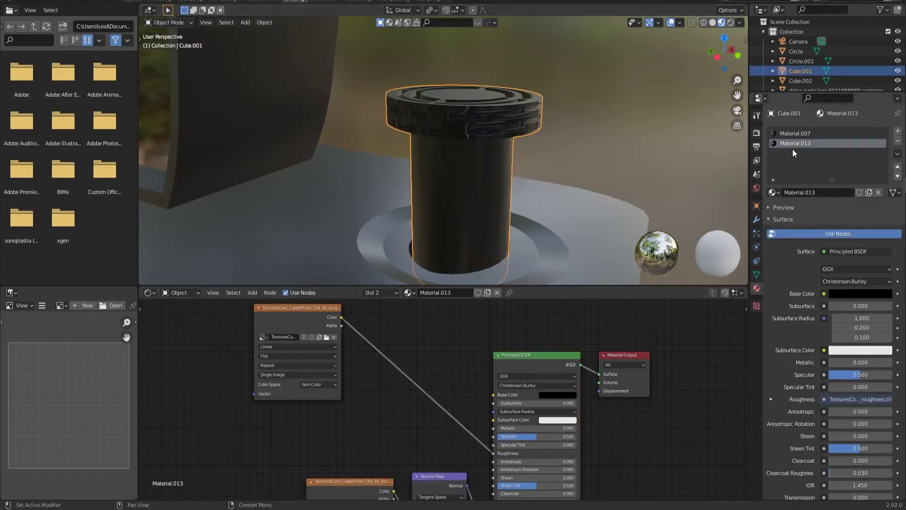
pyautogui.click(795, 133)
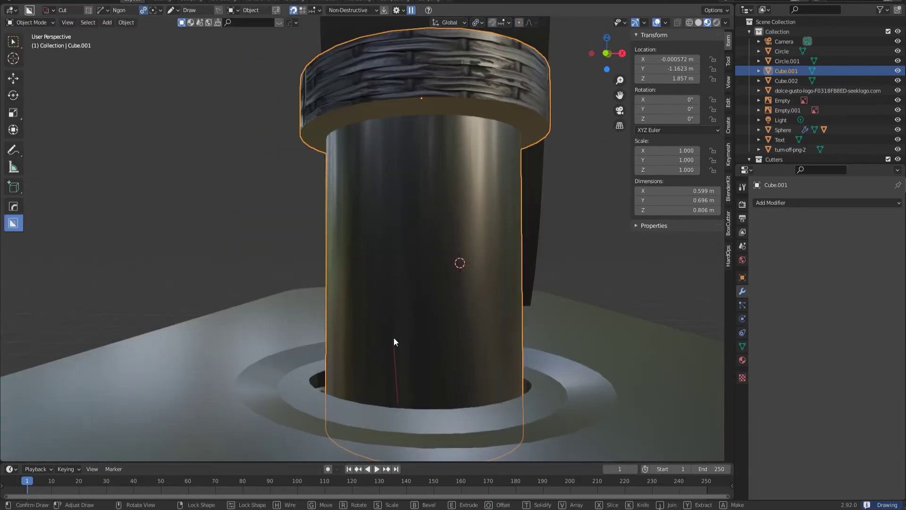
# Draw a BoxCutter cut into the side of the cylindrical spout Cube.001
pyautogui.moveTo(401, 303); pyautogui.dragTo(412, 403)
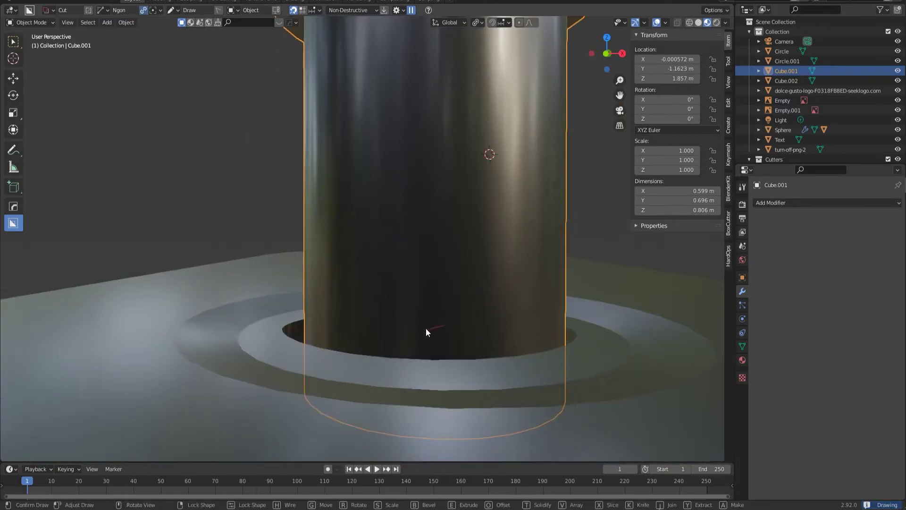
pyautogui.moveTo(400, 213); pyautogui.dragTo(433, 188)
pyautogui.moveTo(433, 189)
pyautogui.mouseDown(button='middle')
pyautogui.moveTo(415, 243)
pyautogui.moveTo(299, 290)
pyautogui.moveTo(382, 278)
pyautogui.mouseUp(button='middle')
pyautogui.press('q')
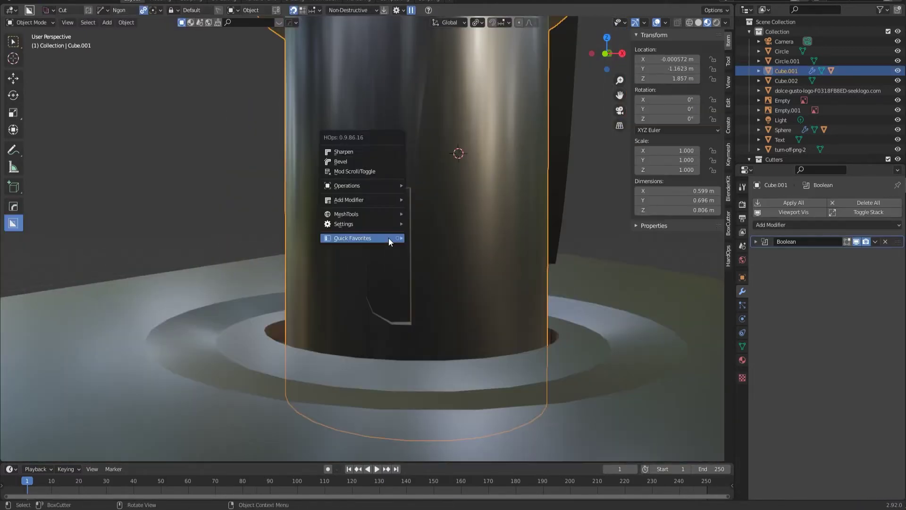
# Edit the Cutter.001 face: raise it on Z, scale it, and shift it along X
pyautogui.click(389, 238)
pyautogui.press('g')
pyautogui.press('z')
pyautogui.click(381, 142)
pyautogui.moveTo(423, 255)
pyautogui.mouseDown(button='middle')
pyautogui.moveTo(445, 185)
pyautogui.moveTo(313, 263)
pyautogui.mouseUp(button='middle')
pyautogui.press('s')
pyautogui.click(469, 233)
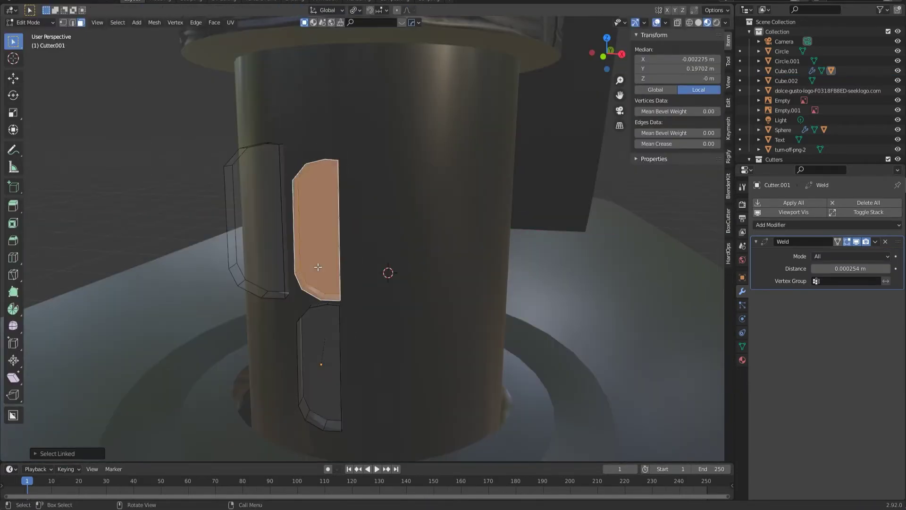
pyautogui.press('g')
pyautogui.press('x')
pyautogui.click(407, 330)
pyautogui.press('Tab')
pyautogui.scroll(-5, 537, 194)
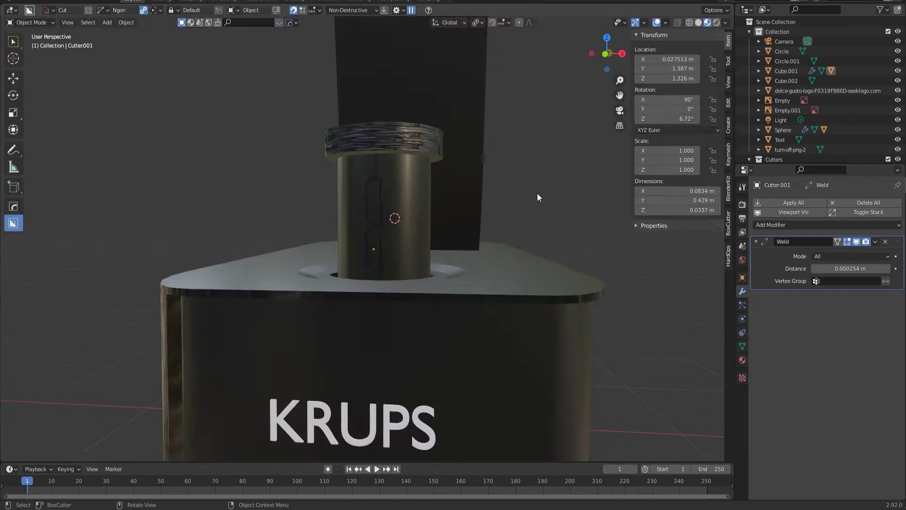
# Frame the spout and commit a second recessed panel cut into it
pyautogui.click(389, 239)
pyautogui.press('KP_Decimal')
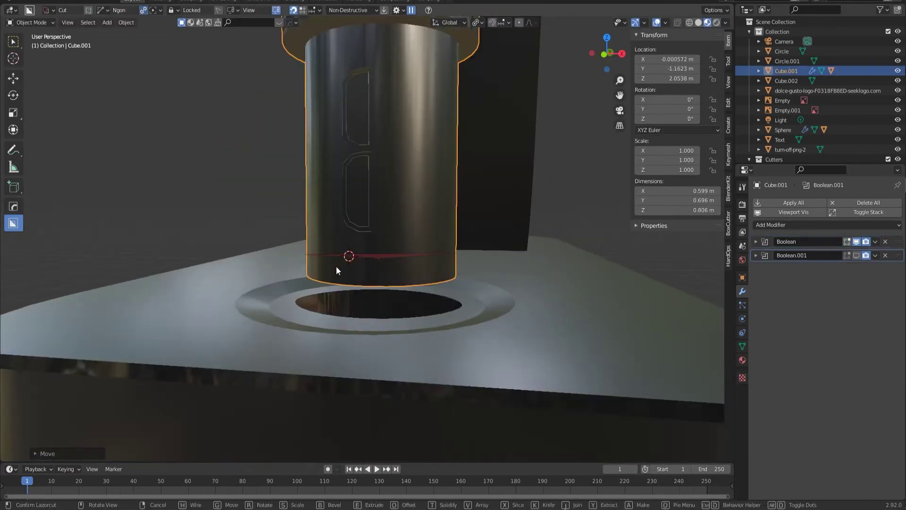
pyautogui.moveTo(383, 256)
pyautogui.mouseDown(button='middle')
pyautogui.moveTo(462, 251)
pyautogui.moveTo(245, 258)
pyautogui.mouseUp(button='middle')
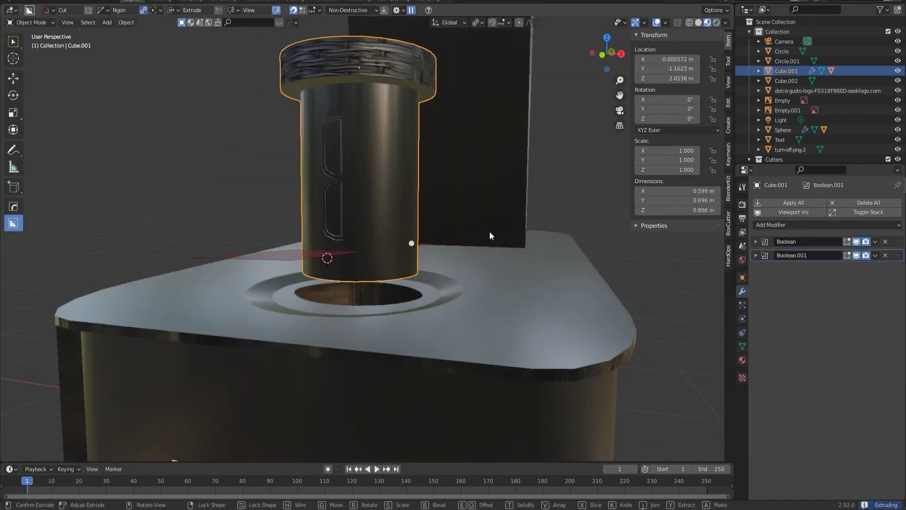
pyautogui.moveTo(489, 236)
pyautogui.mouseDown(button='middle')
pyautogui.moveTo(429, 268)
pyautogui.moveTo(415, 264)
pyautogui.mouseUp(button='middle')
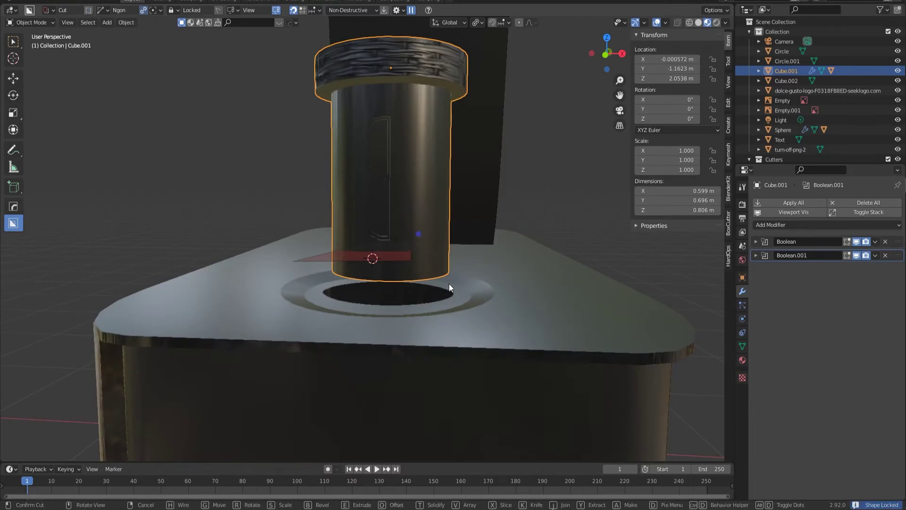
pyautogui.click(425, 226)
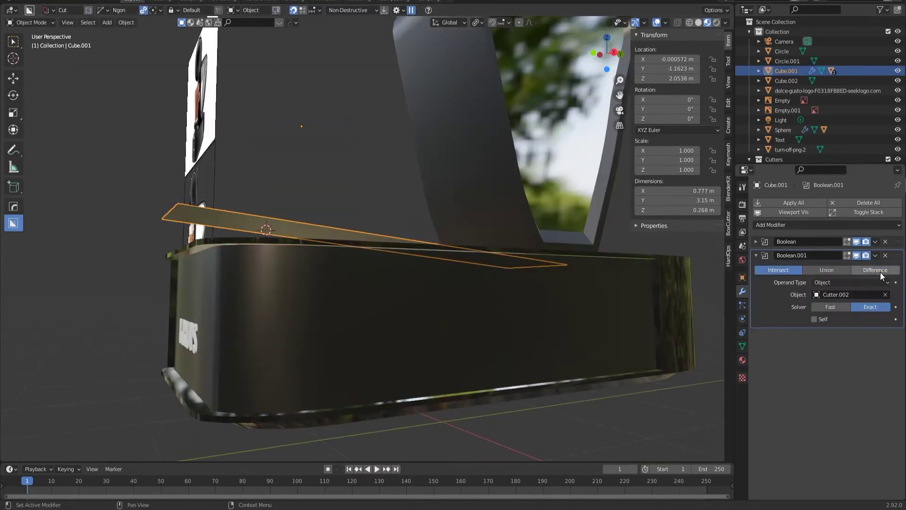
# From the front view, draw a horizontal box cut (Cutter.007) across the cylinder
pyautogui.press('KP_1')
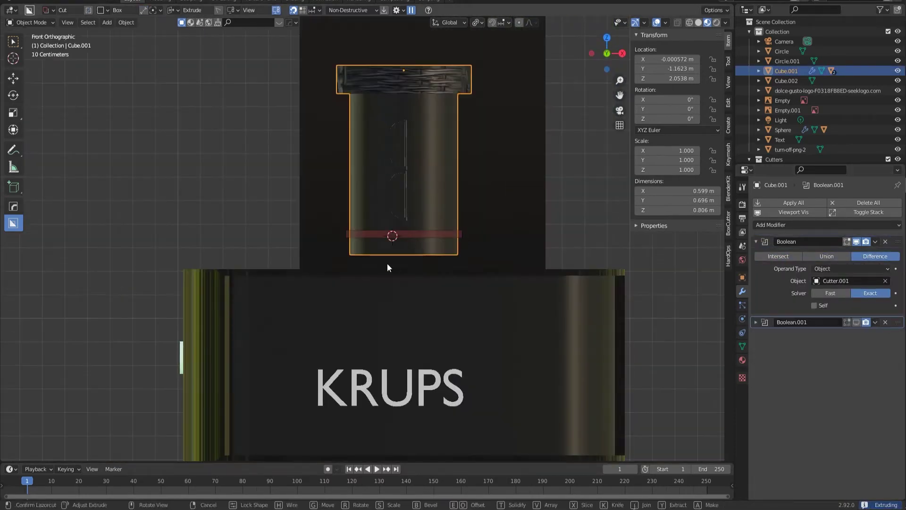
pyautogui.moveTo(387, 263); pyautogui.dragTo(343, 242, button='middle')
pyautogui.moveTo(316, 227); pyautogui.dragTo(427, 231)
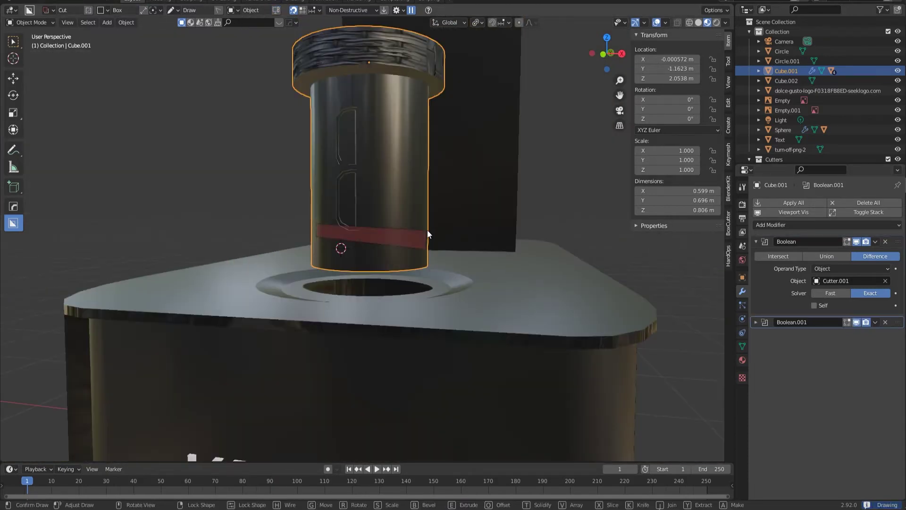
pyautogui.moveTo(389, 236)
pyautogui.mouseDown(button='middle')
pyautogui.moveTo(454, 264)
pyautogui.moveTo(470, 200)
pyautogui.moveTo(364, 263)
pyautogui.mouseUp(button='middle')
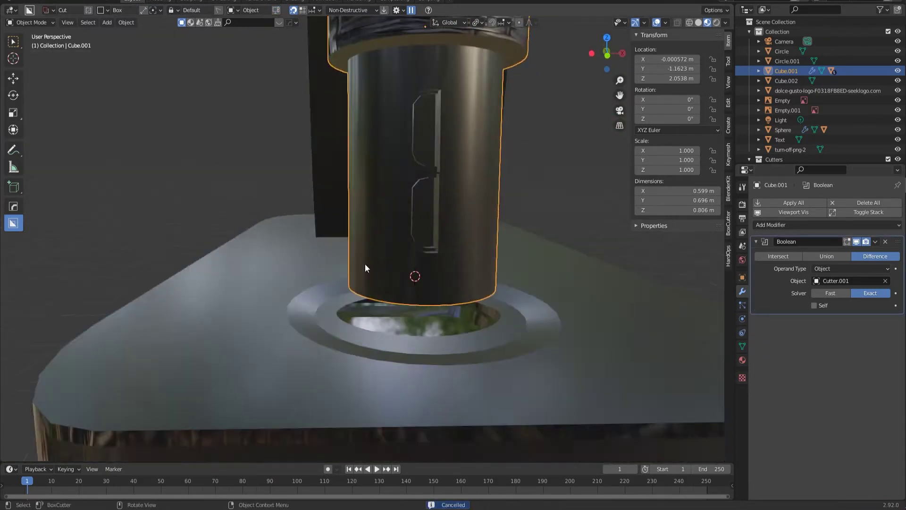
pyautogui.press('KP_1')
pyautogui.moveTo(449, 286); pyautogui.dragTo(384, 268, button='middle')
pyautogui.click(385, 268)
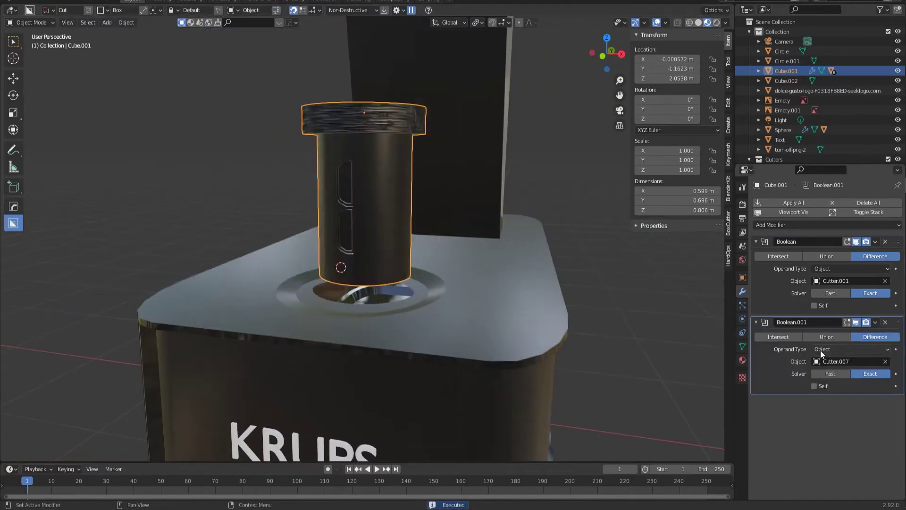
# Thin the Cutter.007 slice by scaling it along Z
pyautogui.moveTo(614, 314); pyautogui.dragTo(451, 242, button='middle')
pyautogui.scroll(3, 451, 241)
pyautogui.click(451, 238)
pyautogui.press('s')
pyautogui.press('z')
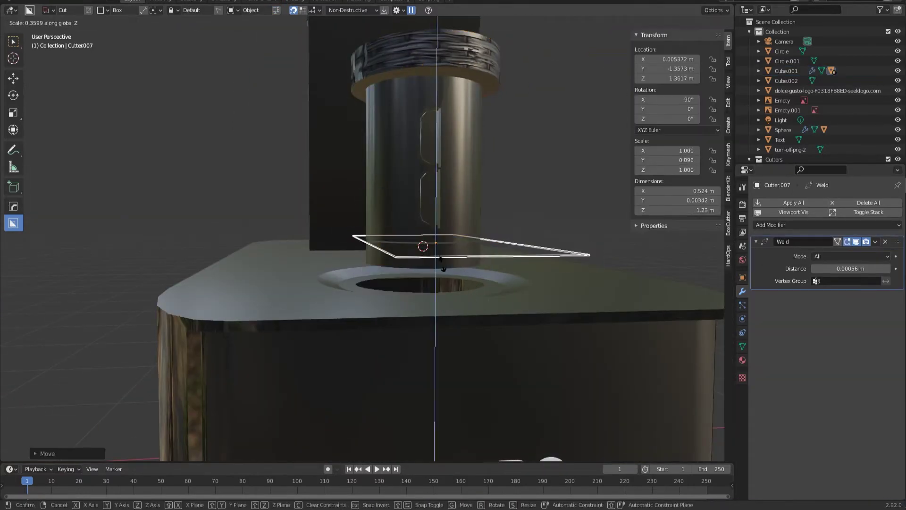
pyautogui.click(442, 259)
pyautogui.scroll(-3, 302, 287)
# Lower the spout Cube.001 along Z into the base's opening
pyautogui.moveTo(302, 287); pyautogui.dragTo(458, 282, button='middle')
pyautogui.click(395, 268)
pyautogui.press('g')
pyautogui.press('z')
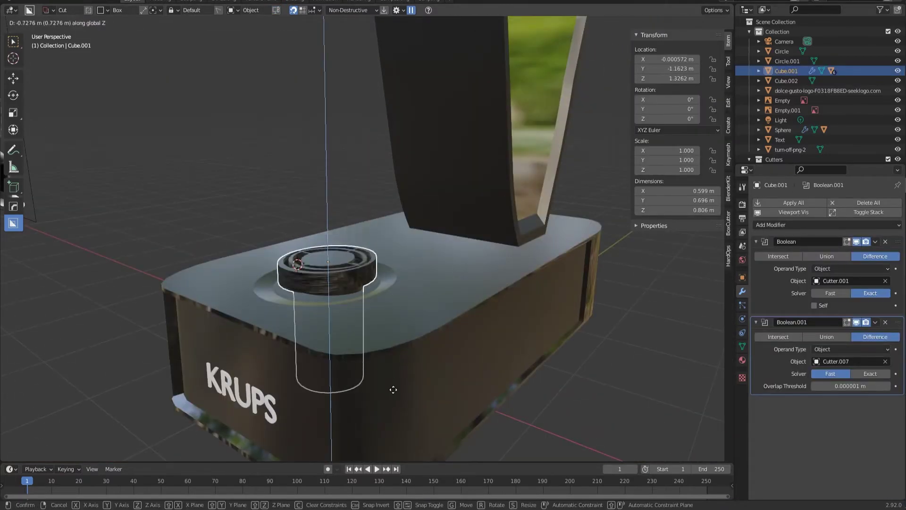
pyautogui.click(393, 389)
pyautogui.moveTo(393, 389); pyautogui.dragTo(435, 233, button='middle')
pyautogui.press('`')
pyautogui.click(341, 202)
# Reshape Cube.002's faces in Right Ortho with proportional editing into a slimmer tank
pyautogui.moveTo(341, 202)
pyautogui.mouseDown(button='middle')
pyautogui.moveTo(465, 276)
pyautogui.moveTo(341, 268)
pyautogui.mouseUp(button='middle')
pyautogui.click(342, 269)
pyautogui.press('Tab')
pyautogui.press('KP_3')
pyautogui.press('g')
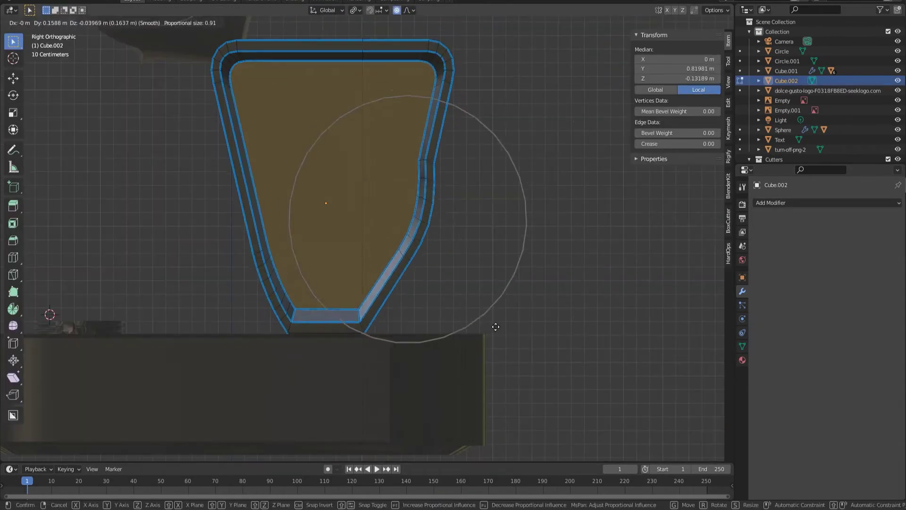
pyautogui.click(496, 349)
pyautogui.press('Tab')
pyautogui.moveTo(496, 349)
pyautogui.mouseDown(button='middle')
pyautogui.moveTo(389, 337)
pyautogui.moveTo(298, 355)
pyautogui.mouseUp(button='middle')
pyautogui.press('Tab')
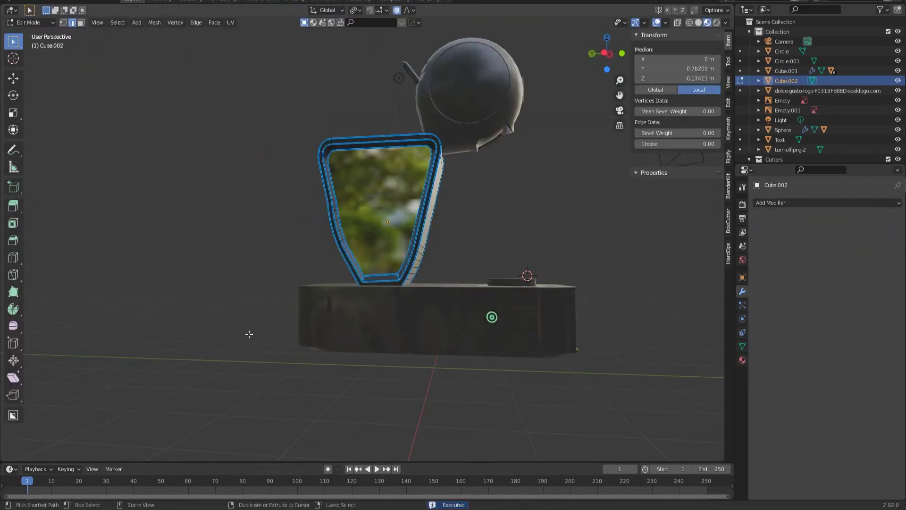
pyautogui.moveTo(248, 330); pyautogui.dragTo(403, 166, button='middle')
# Leave Edit Mode and save the project as CAFE.blend
pyautogui.press('g')
pyautogui.press('Tab')
pyautogui.moveTo(294, 296); pyautogui.dragTo(418, 336, button='middle')
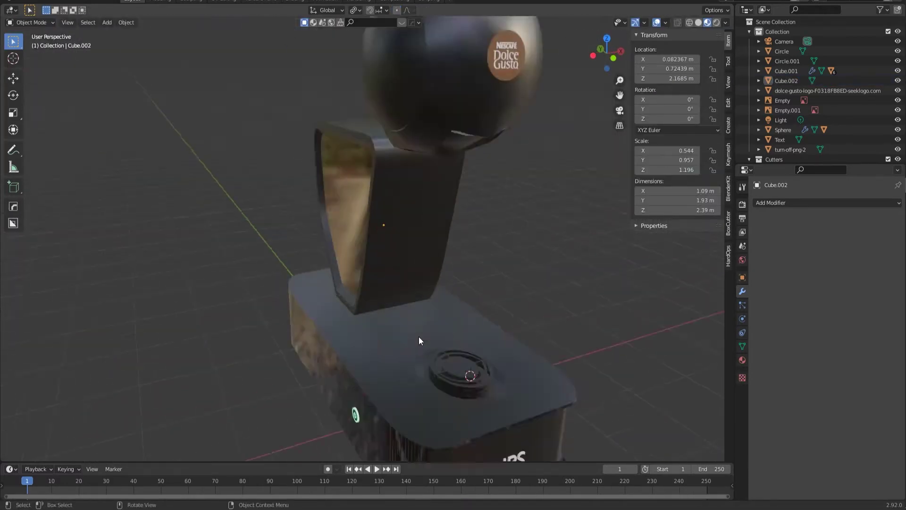
pyautogui.hotkey('ctrl', 's')
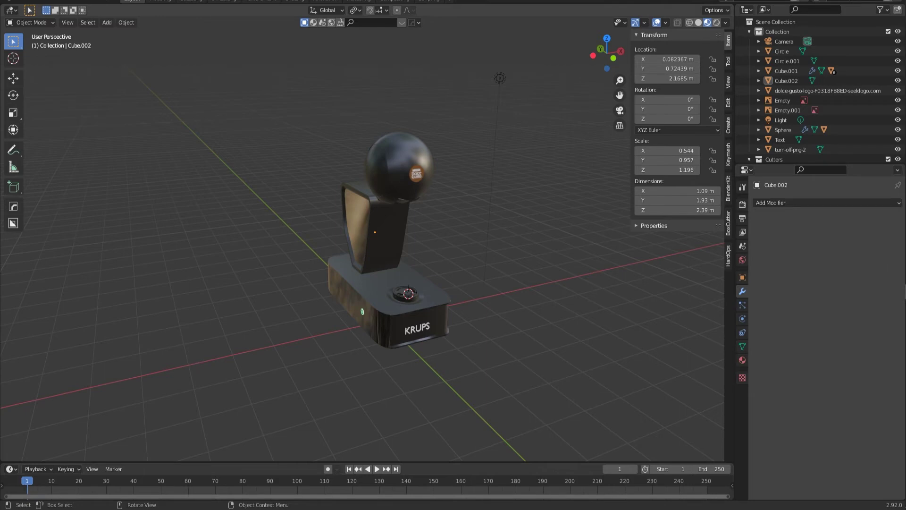
# Orbit around the machine and select the KRUPS text object
pyautogui.scroll(5, 256, 449)
pyautogui.moveTo(255, 449); pyautogui.dragTo(283, 425, button='middle')
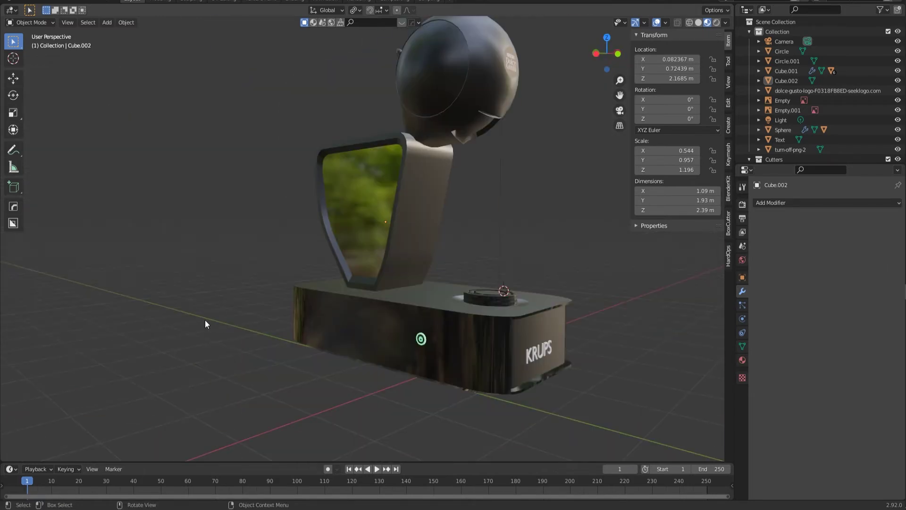
pyautogui.moveTo(206, 323)
pyautogui.mouseDown(button='middle')
pyautogui.moveTo(361, 254)
pyautogui.moveTo(346, 294)
pyautogui.mouseUp(button='middle')
pyautogui.click(361, 255)
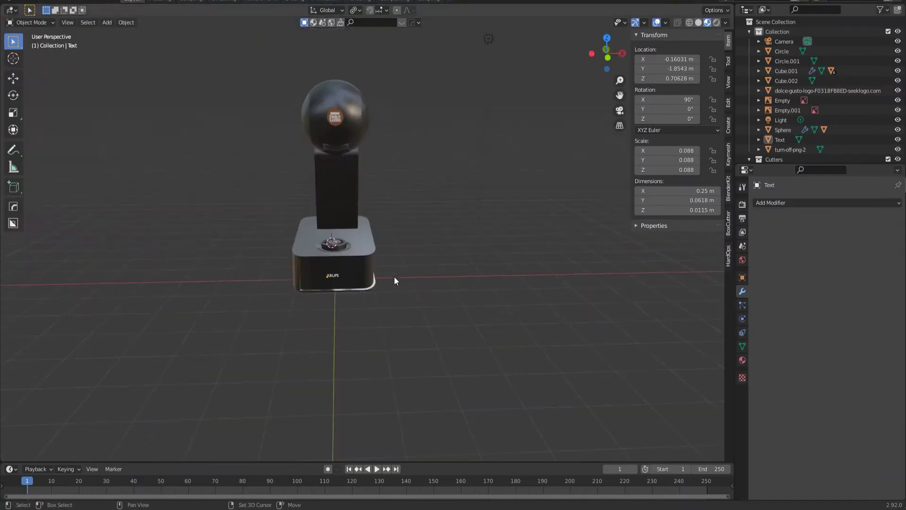
pyautogui.scroll(-3, 394, 280)
# Add a Plane, extrude its back and left edges up on Z into walls, and bevel the corner
pyautogui.hotkey('shift', 'a')
pyautogui.hotkey('shift', 'a')
pyautogui.click(449, 259)
pyautogui.press('Tab')
pyautogui.moveTo(448, 259)
pyautogui.mouseDown(button='middle')
pyautogui.moveTo(287, 203)
pyautogui.moveTo(246, 198)
pyautogui.mouseUp(button='middle')
pyautogui.press('e')
pyautogui.press('z')
pyautogui.click(225, 183)
pyautogui.click(307, 316)
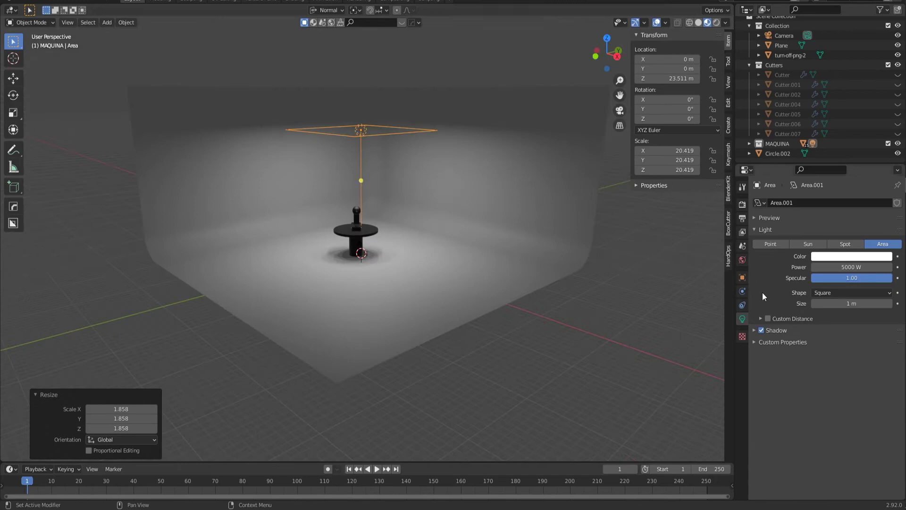
# Select the overhead area light, then move the power icon and resize it along its normal
pyautogui.click(749, 144)
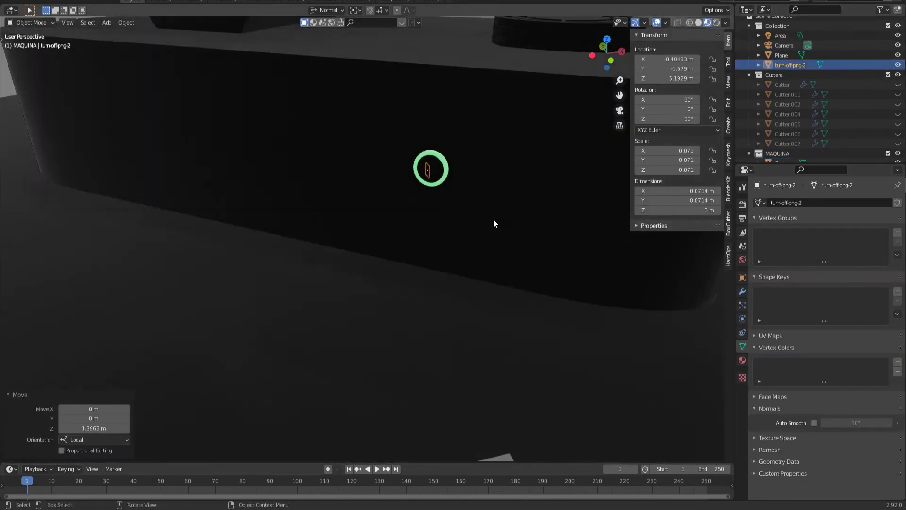
pyautogui.press('g')
pyautogui.press('z')
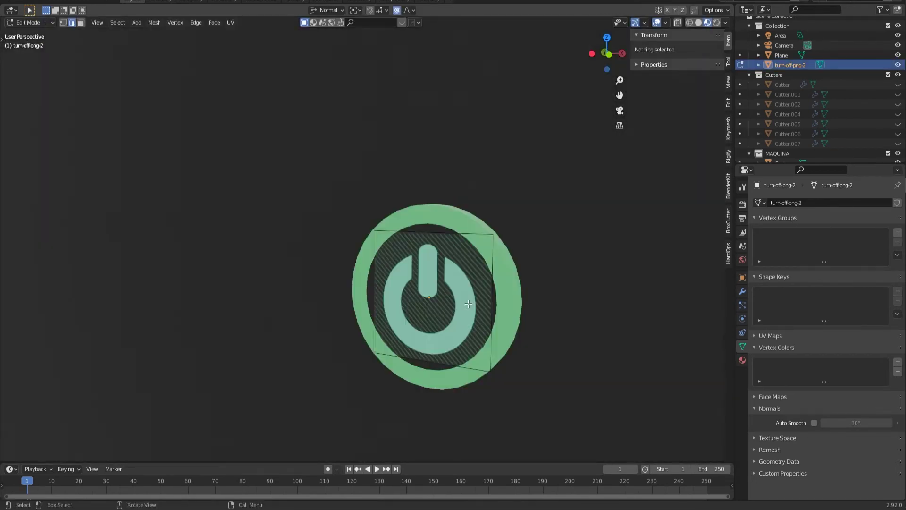
pyautogui.hotkey('ctrl', 'r')
pyautogui.click(468, 303)
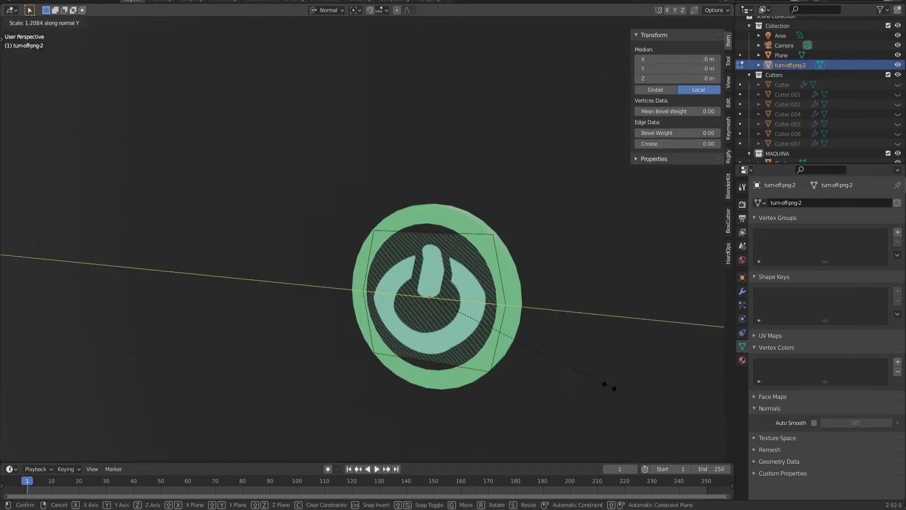
pyautogui.click(609, 386)
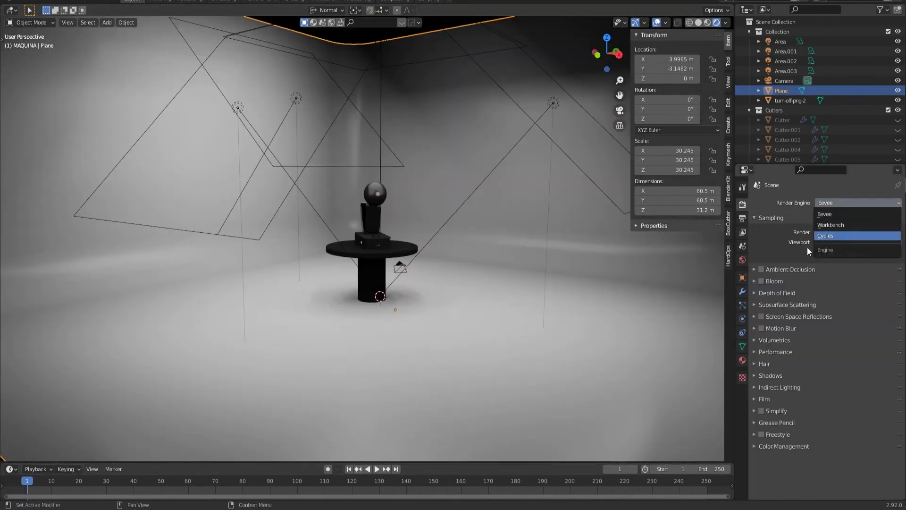
# Set the Render Engine to Cycles in Render Properties
pyautogui.click(826, 236)
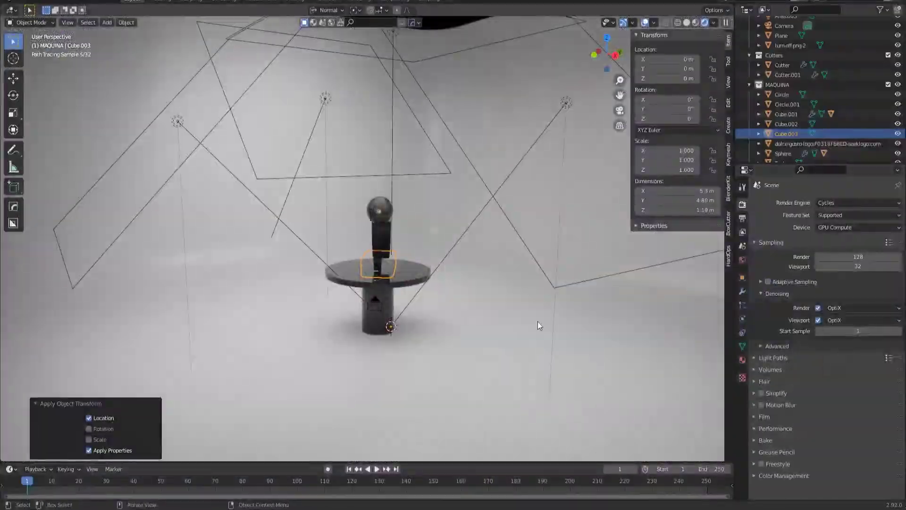
# Add a Bevel modifier (0.1 m, 3 segments) to the base Cube.003
pyautogui.click(743, 333)
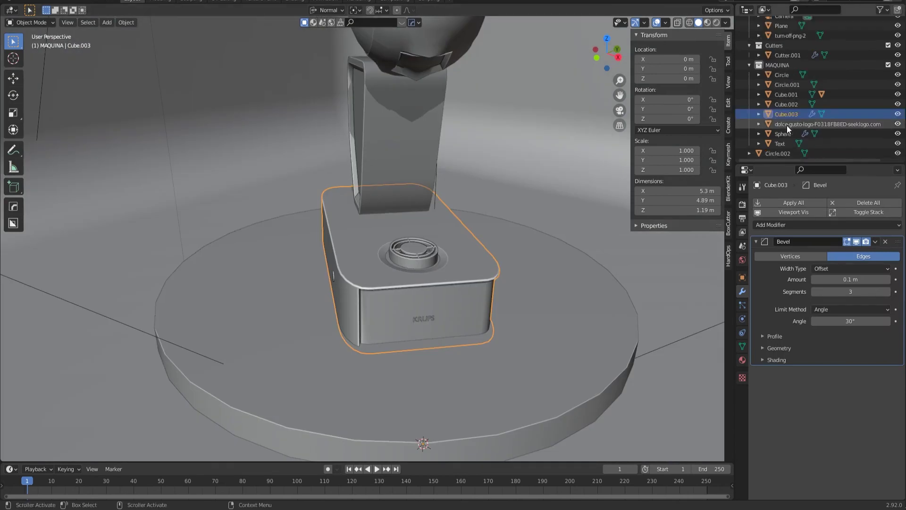
pyautogui.click(774, 225)
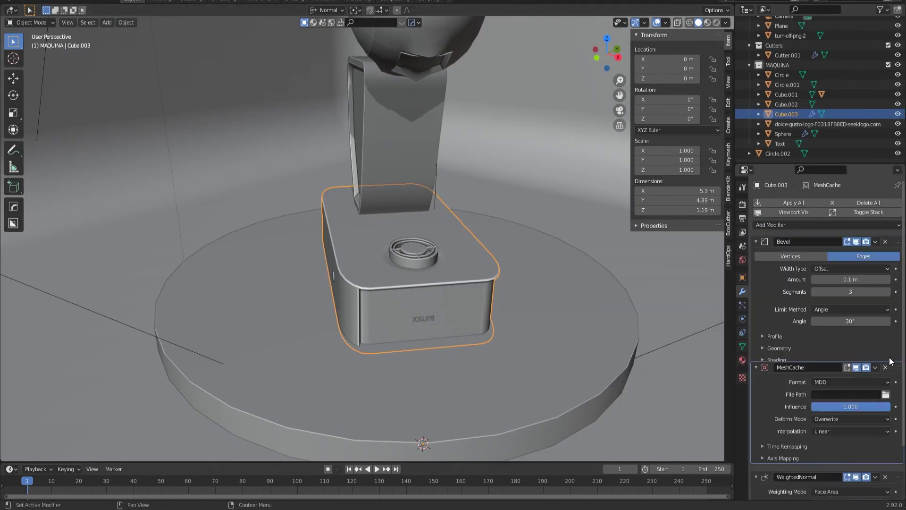